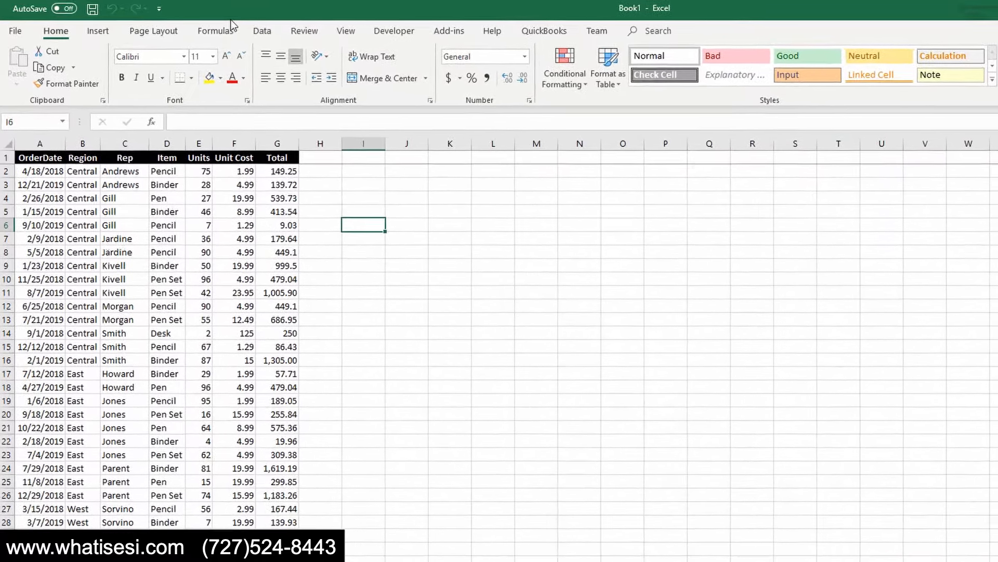
# Begin a SUBTOTAL formula in cell I6 and browse the list of function numbers it offers
pyautogui.click(262, 30)
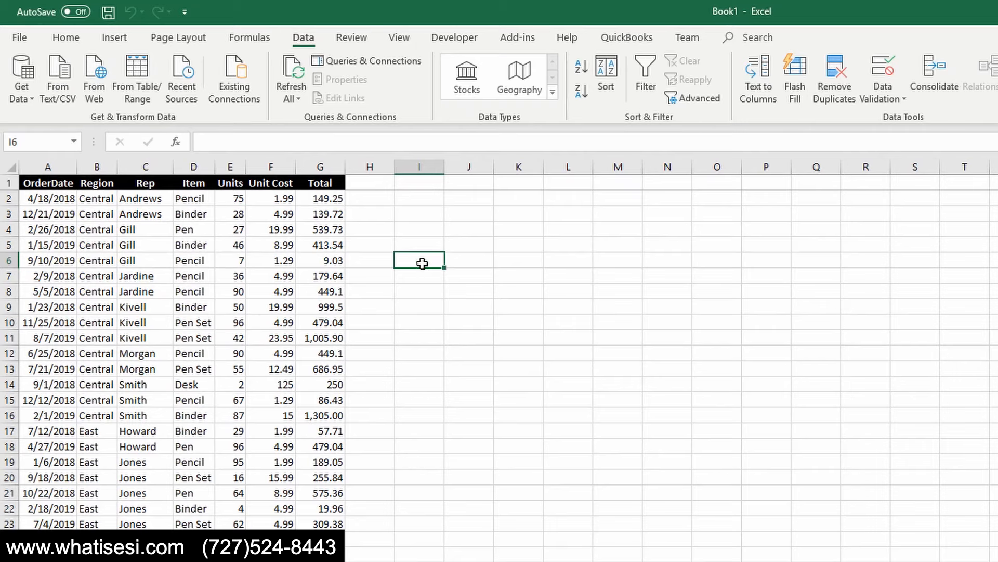
pyautogui.write('=sub')
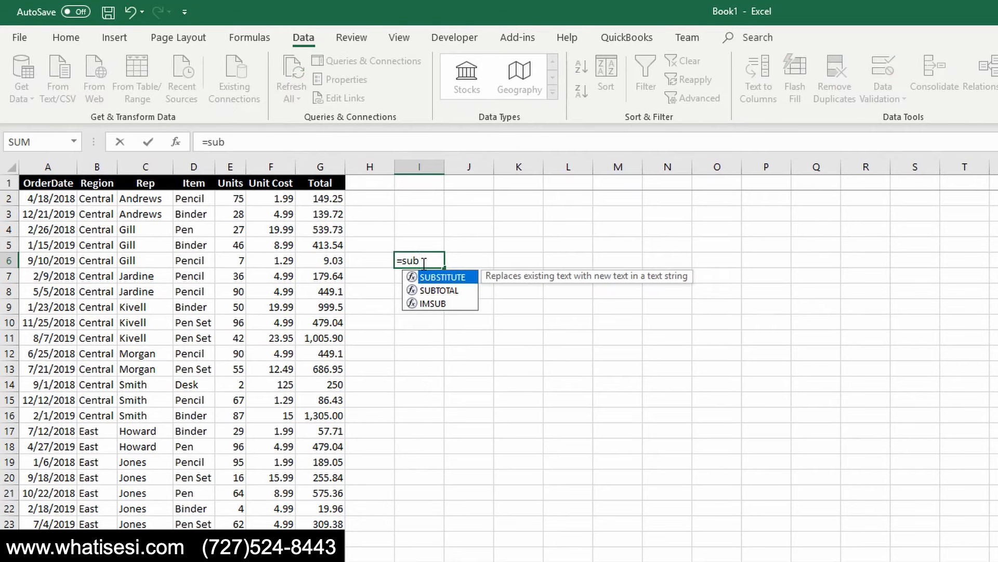
pyautogui.press('Down')
pyautogui.press('Tab')
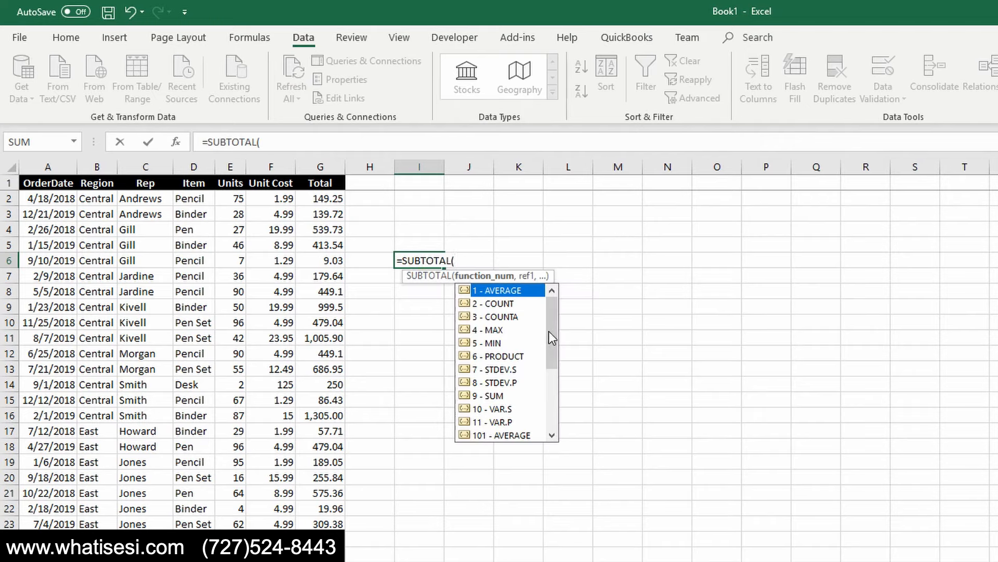
pyautogui.moveTo(548, 331); pyautogui.dragTo(545, 307)
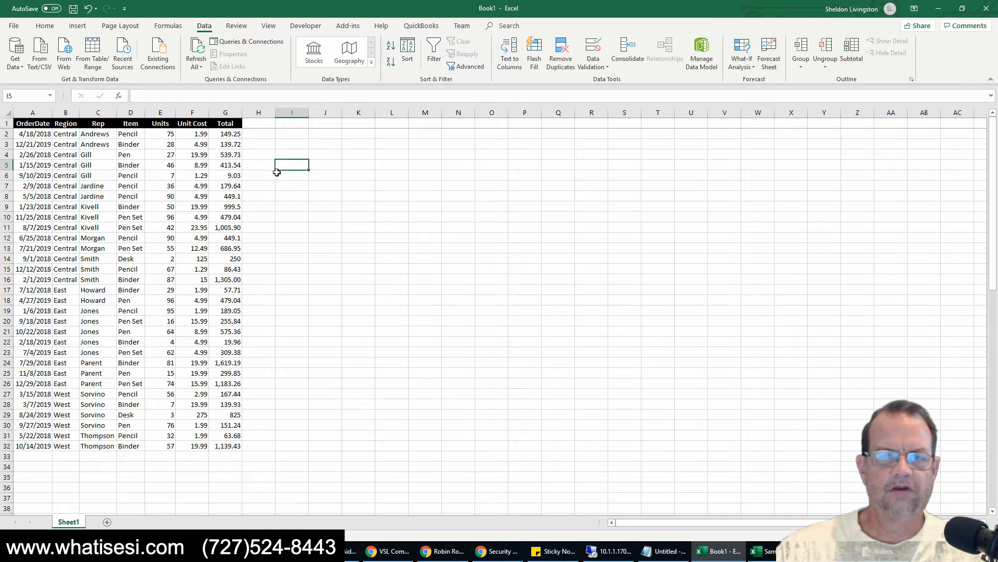
# Open the Subtotal settings for the sales data and set them to use Sum at each change in Region
pyautogui.click(99, 187)
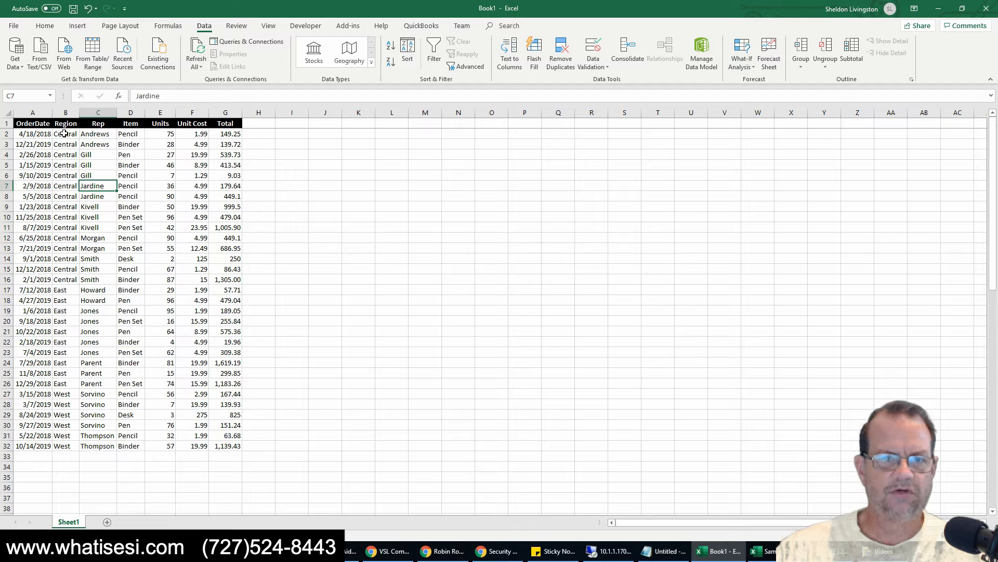
pyautogui.moveTo(65, 134); pyautogui.dragTo(67, 446)
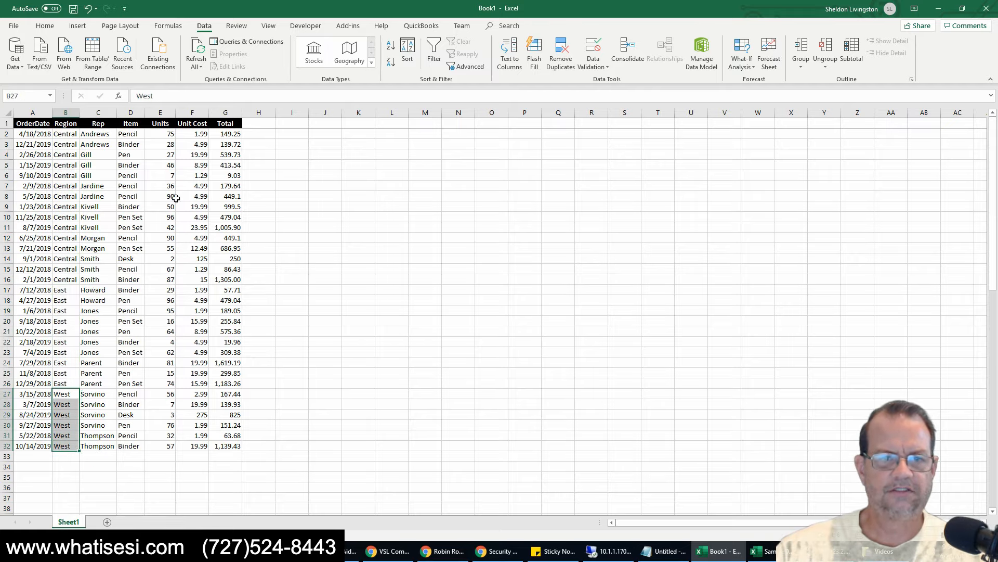
pyautogui.click(120, 188)
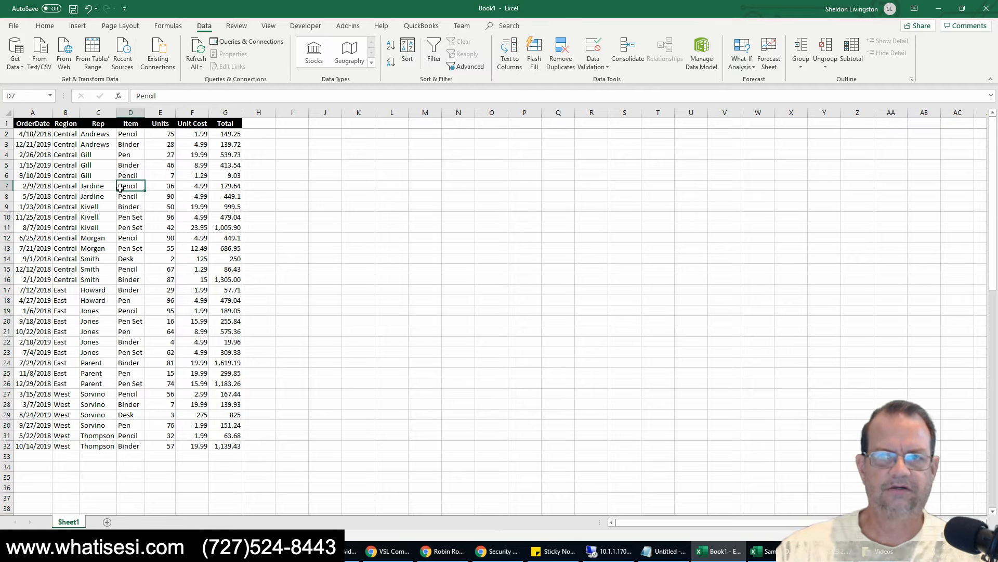
pyautogui.click(854, 52)
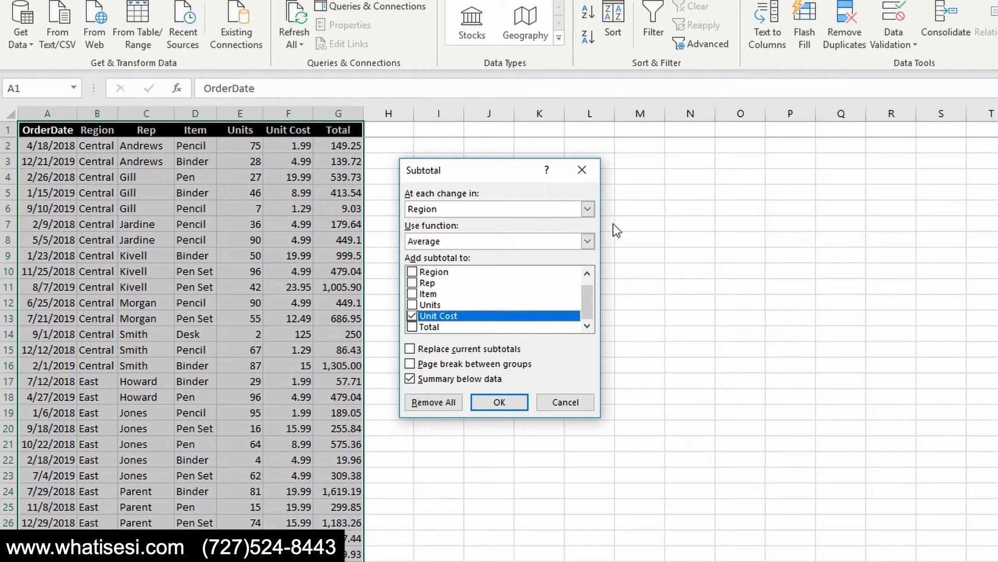
pyautogui.click(587, 210)
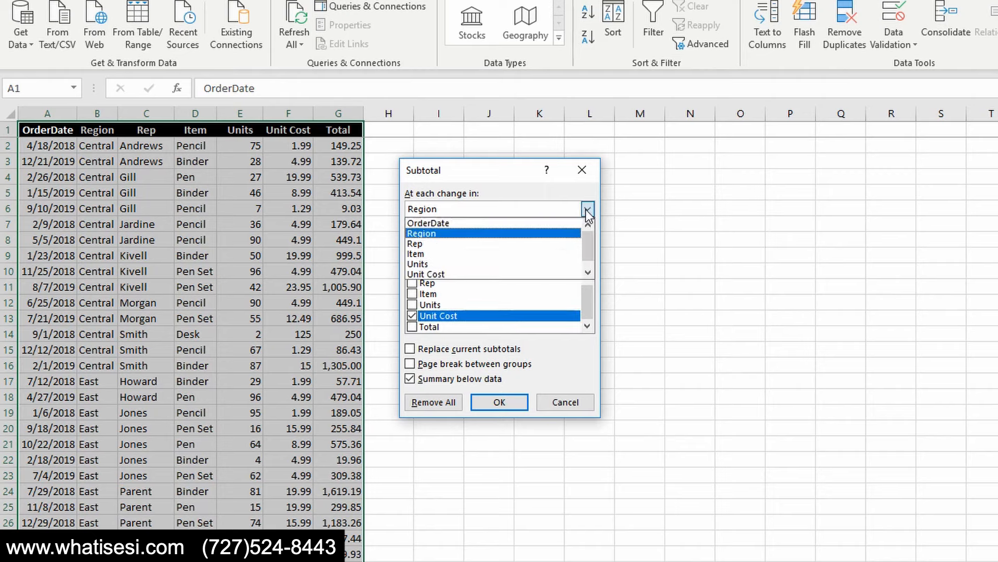
pyautogui.click(585, 209)
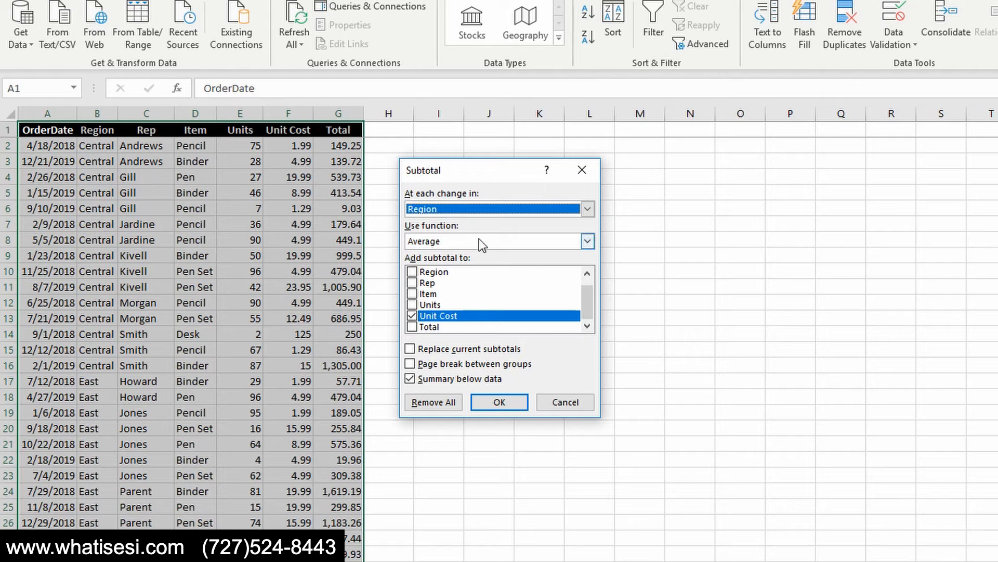
pyautogui.click(575, 242)
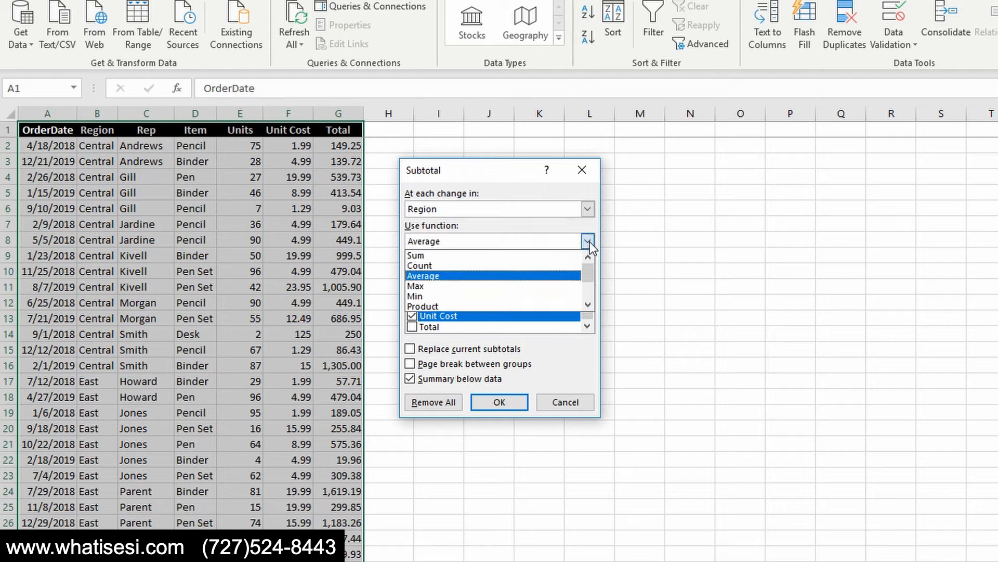
pyautogui.click(419, 256)
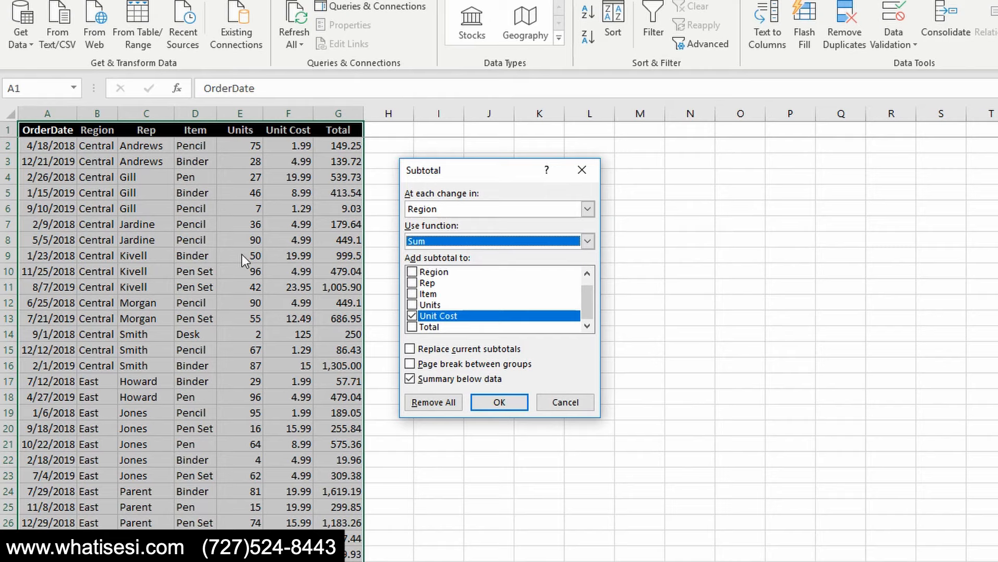
# Add subtotals to Units and Total but not Unit Cost, with current subtotals replaced, and apply them
pyautogui.click(412, 304)
pyautogui.click(412, 316)
pyautogui.click(412, 315)
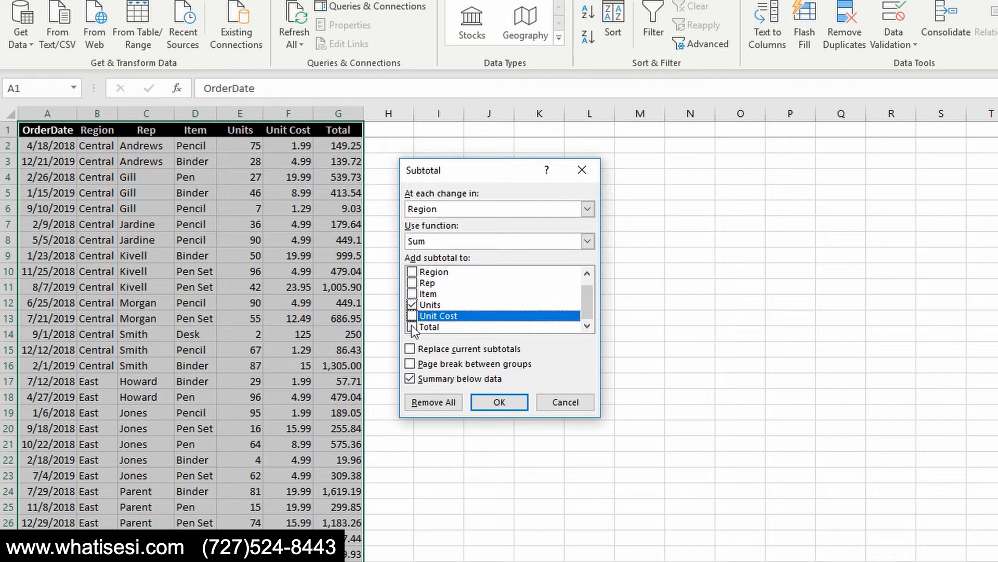
pyautogui.click(413, 327)
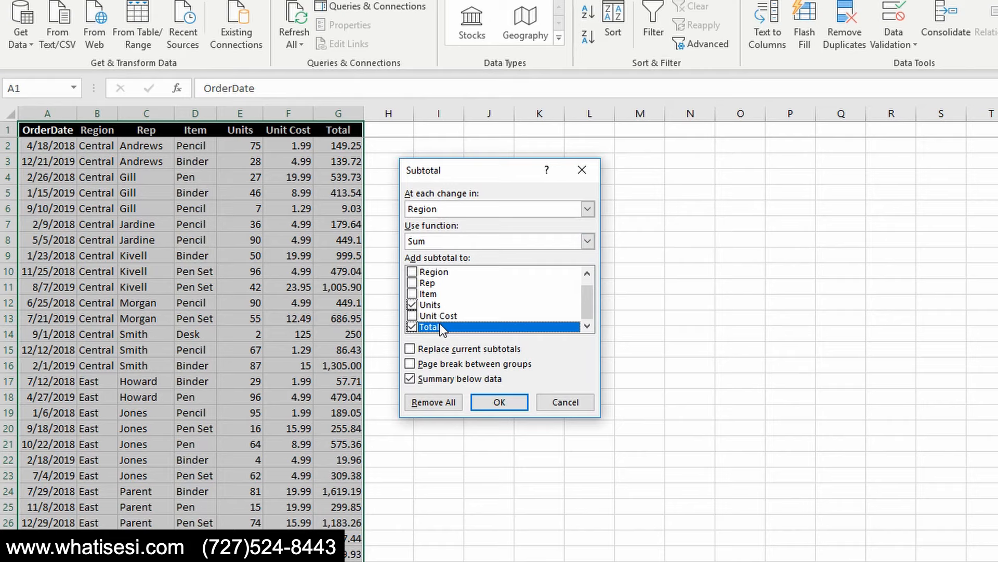
pyautogui.click(411, 349)
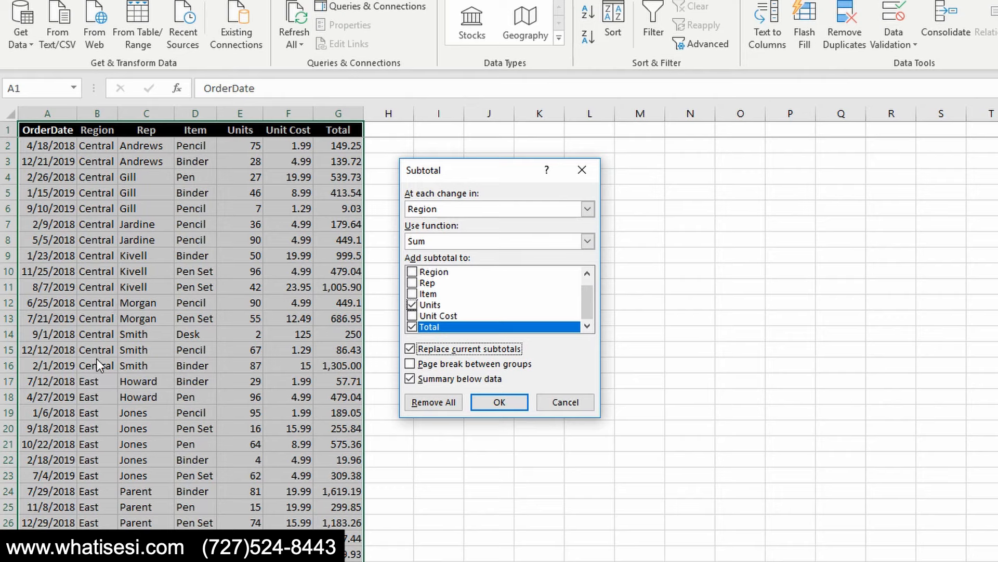
pyautogui.click(494, 402)
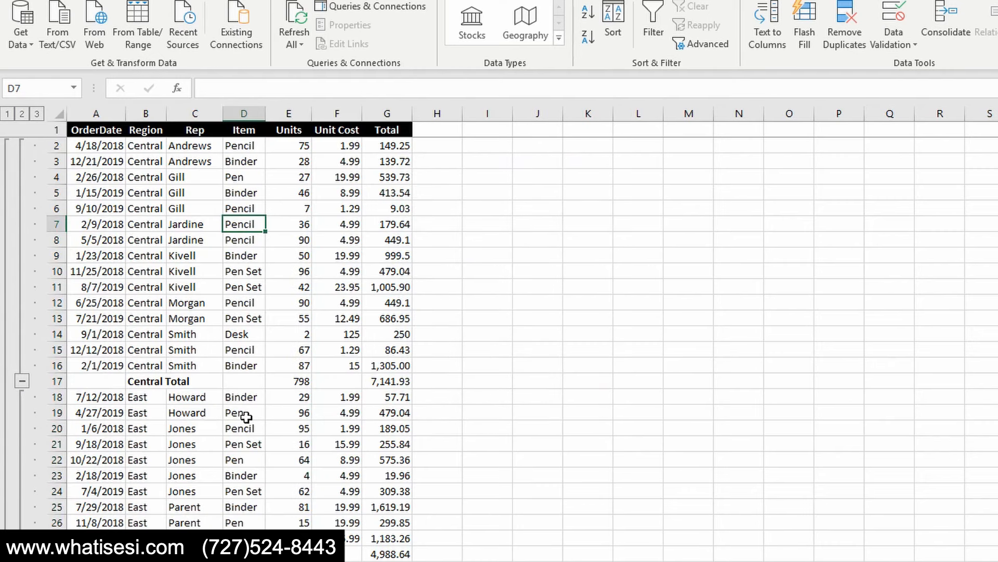
# Examine the Units subtotals in the Central, East, West and Grand Total rows, including the Central subtotal's formula
pyautogui.click(156, 384)
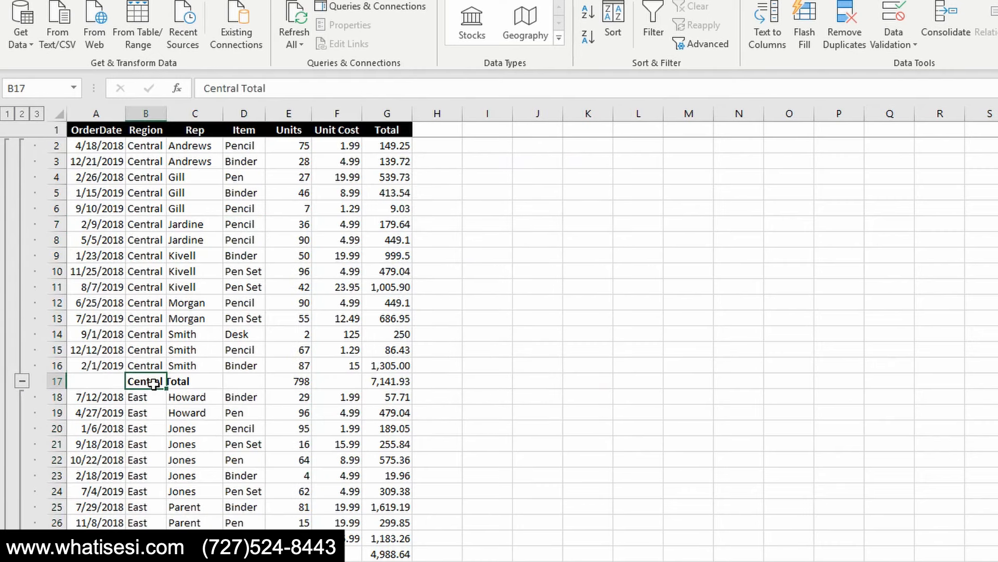
pyautogui.click(293, 383)
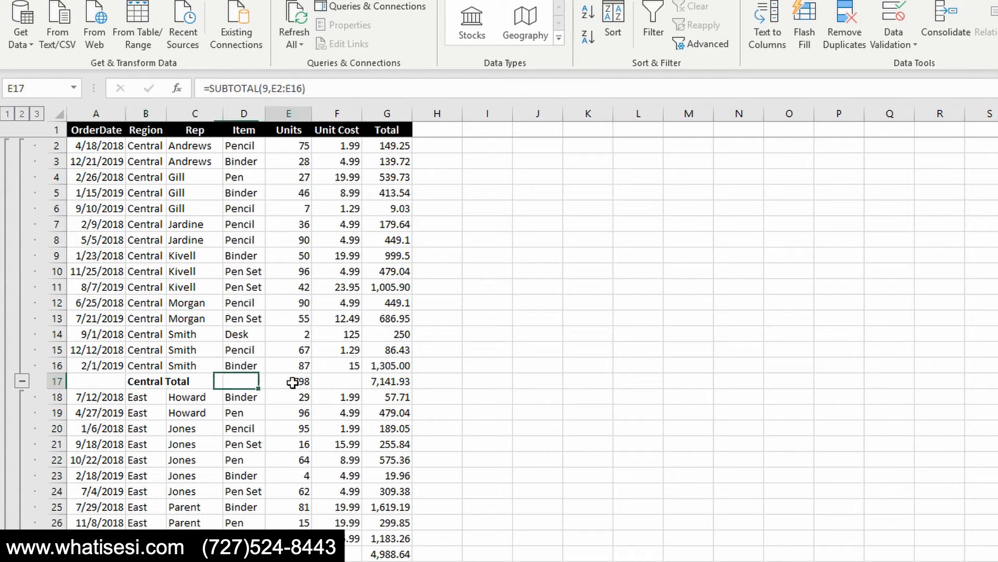
pyautogui.click(291, 113)
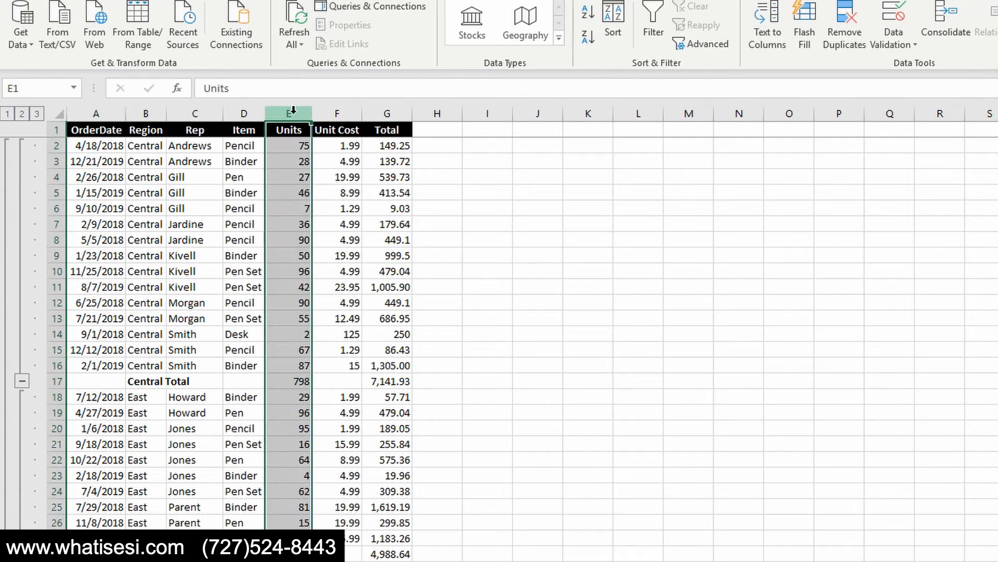
pyautogui.click(392, 114)
pyautogui.click(295, 380)
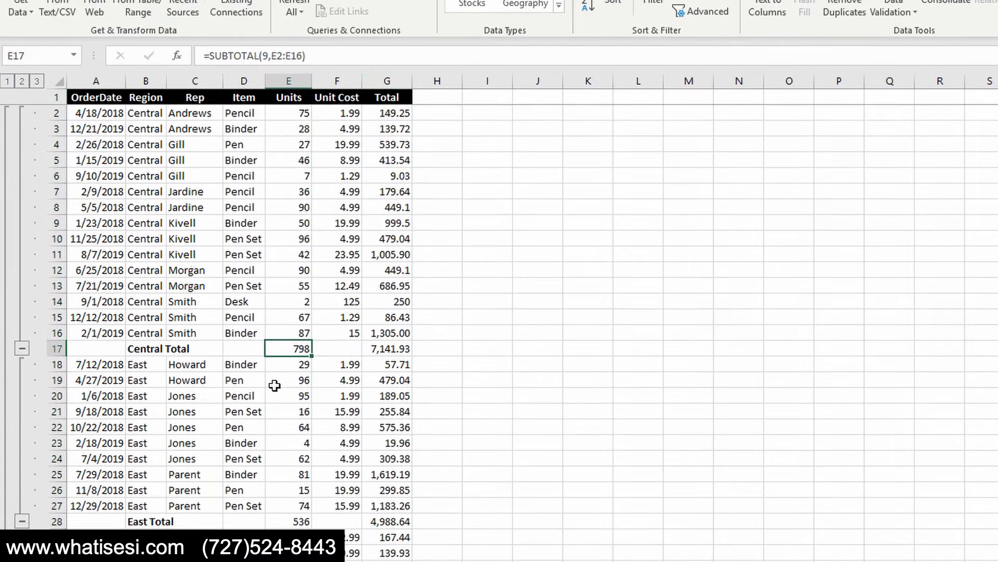
pyautogui.click(294, 521)
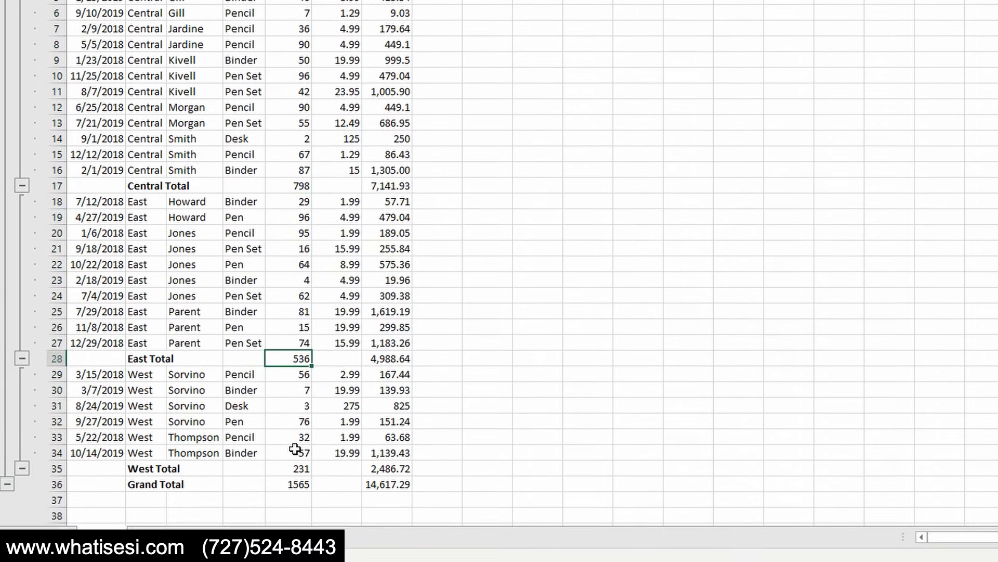
pyautogui.click(283, 468)
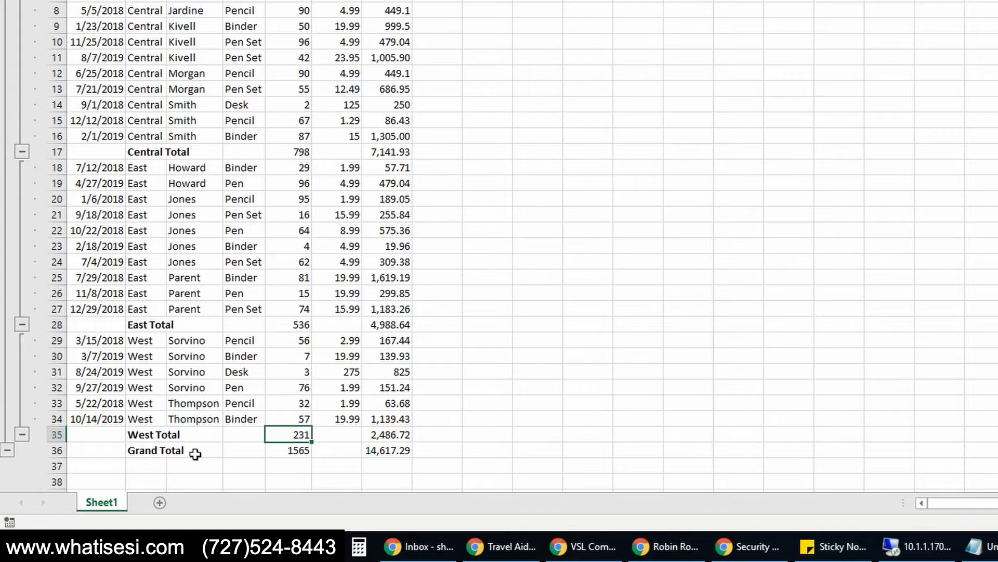
pyautogui.click(292, 452)
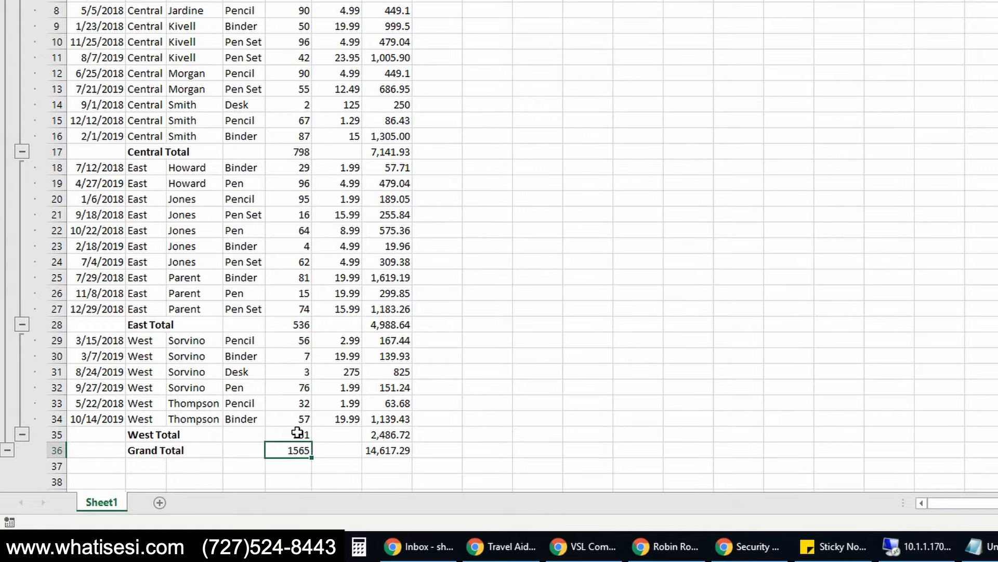
pyautogui.click(296, 432)
pyautogui.click(292, 325)
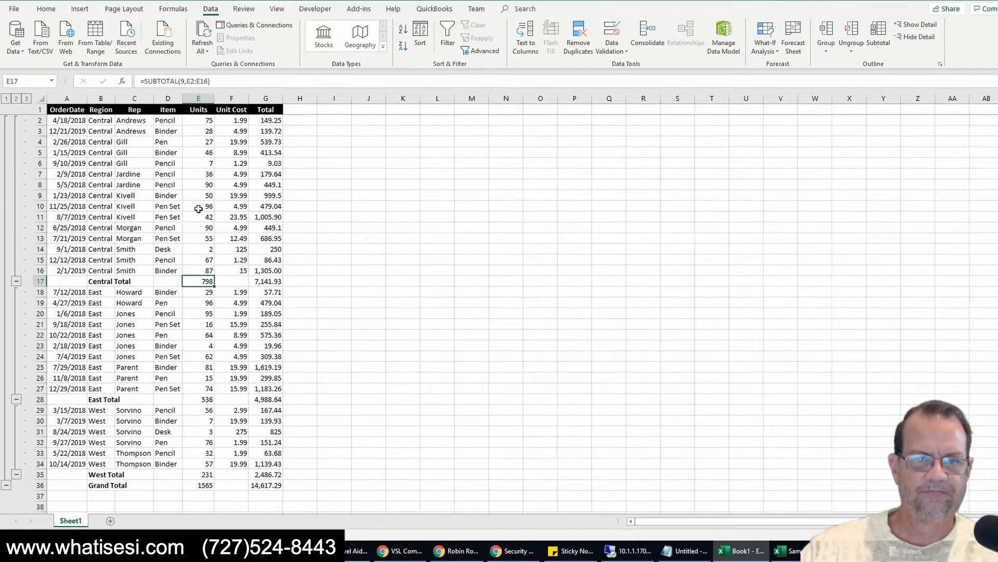
# Reapply the Region subtotals with the summary below data option turned off
pyautogui.click(231, 147)
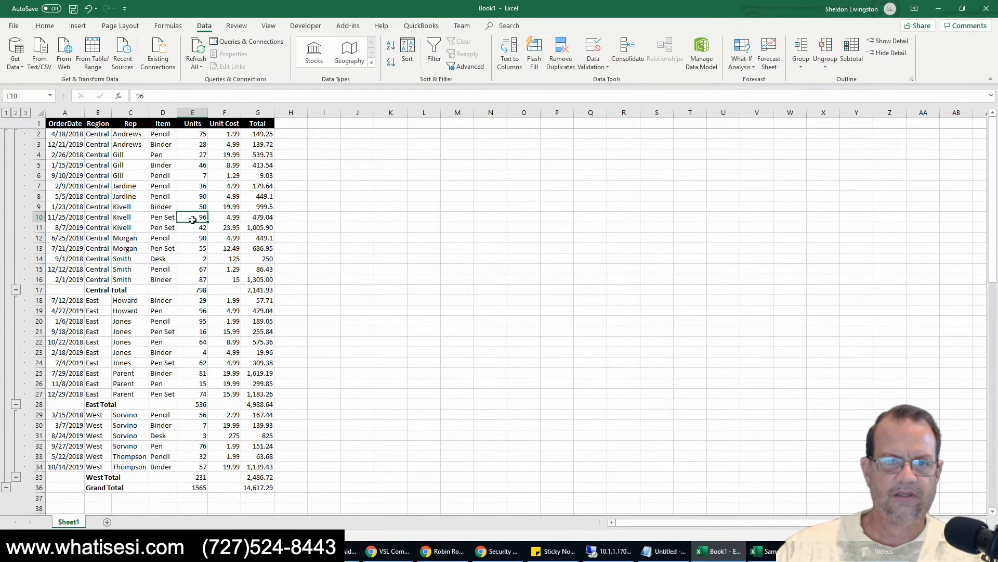
pyautogui.click(852, 50)
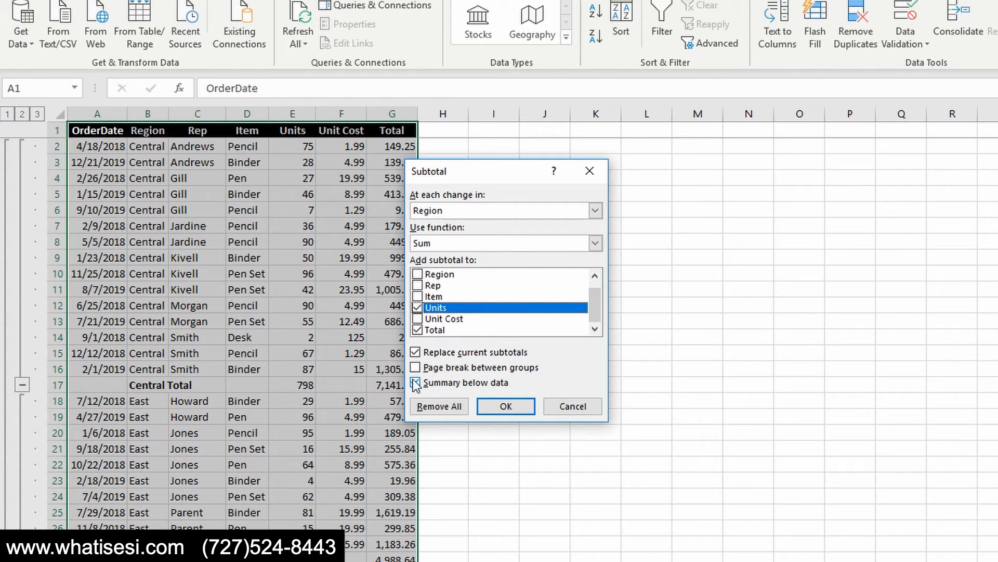
pyautogui.click(415, 383)
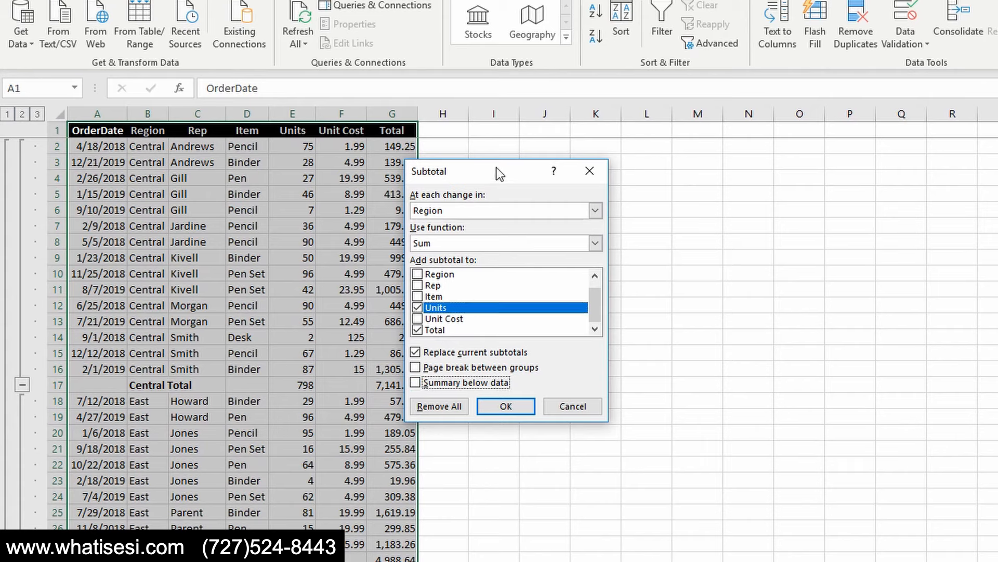
pyautogui.moveTo(496, 167); pyautogui.dragTo(574, 165)
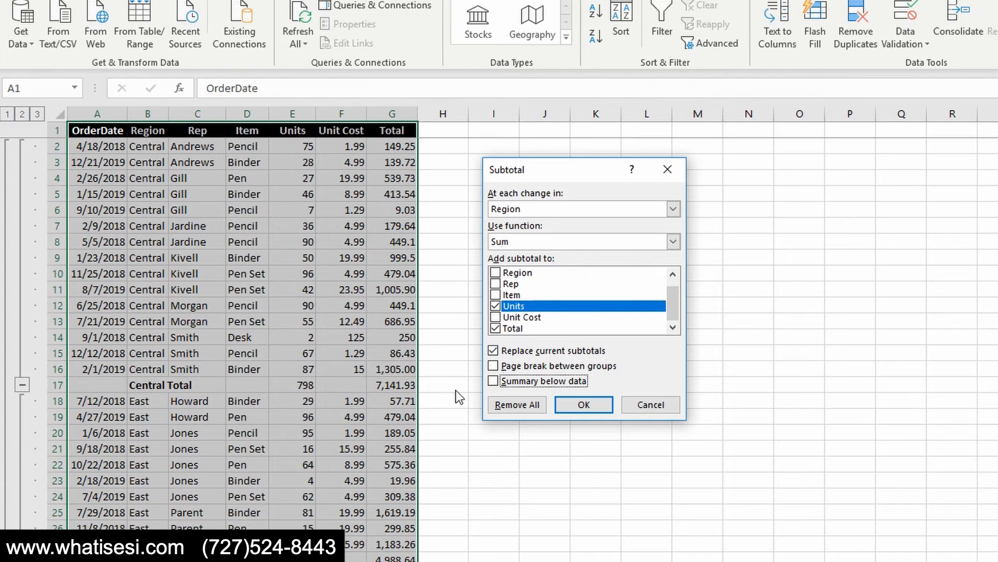
pyautogui.click(579, 412)
# Inspect the Grand Total, Central Total and East Total rows above their detail records
pyautogui.click(150, 150)
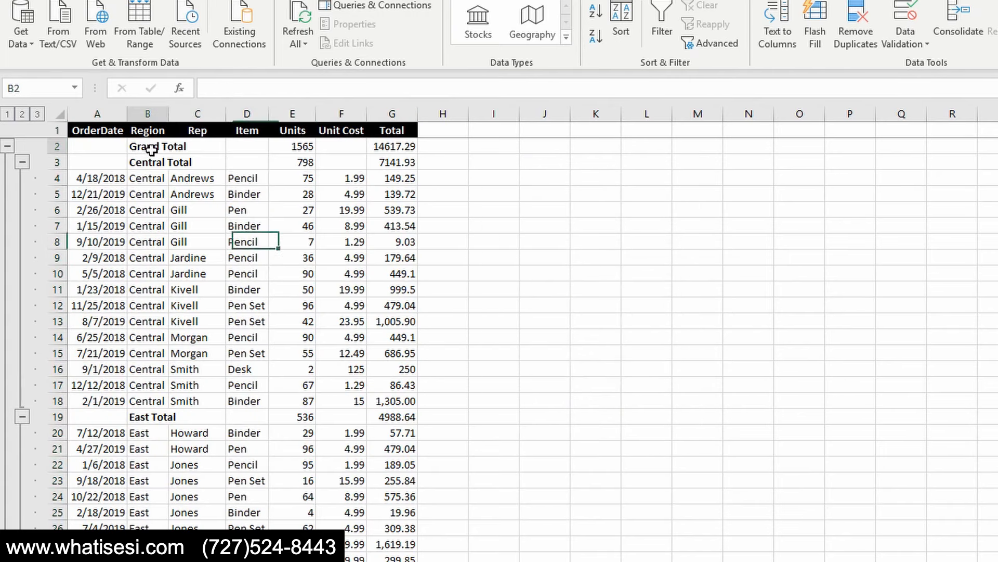
pyautogui.moveTo(150, 150); pyautogui.dragTo(312, 149)
pyautogui.moveTo(151, 164); pyautogui.dragTo(312, 166)
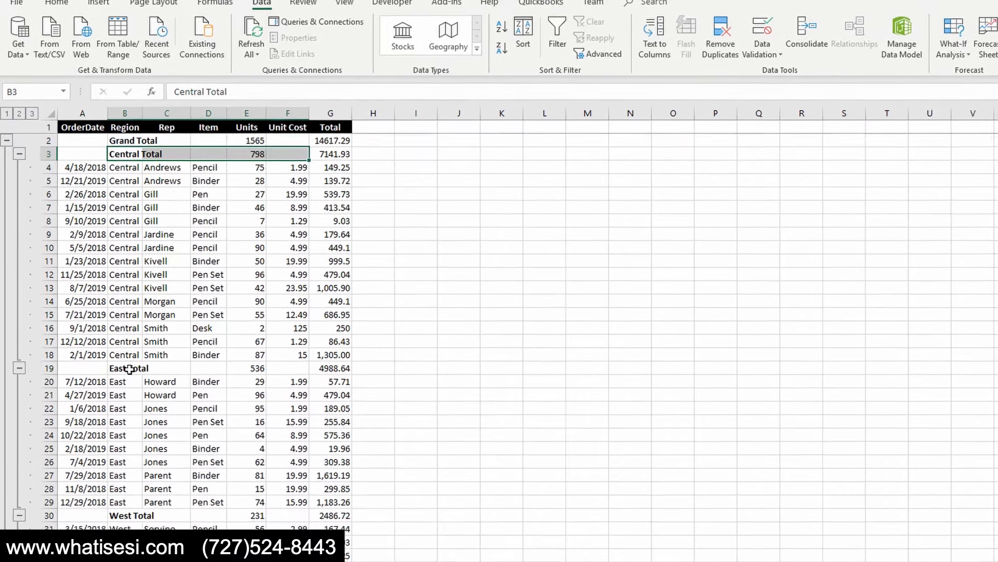
pyautogui.moveTo(140, 410); pyautogui.dragTo(321, 410)
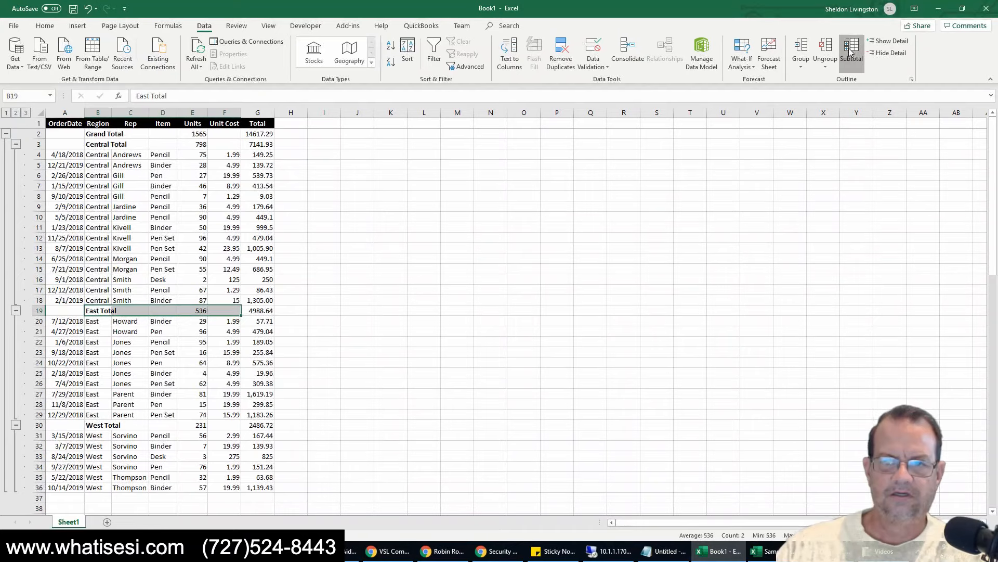
# Try to open the Subtotal settings with the multi-cell East Total range selected
pyautogui.click(850, 51)
pyautogui.click(502, 307)
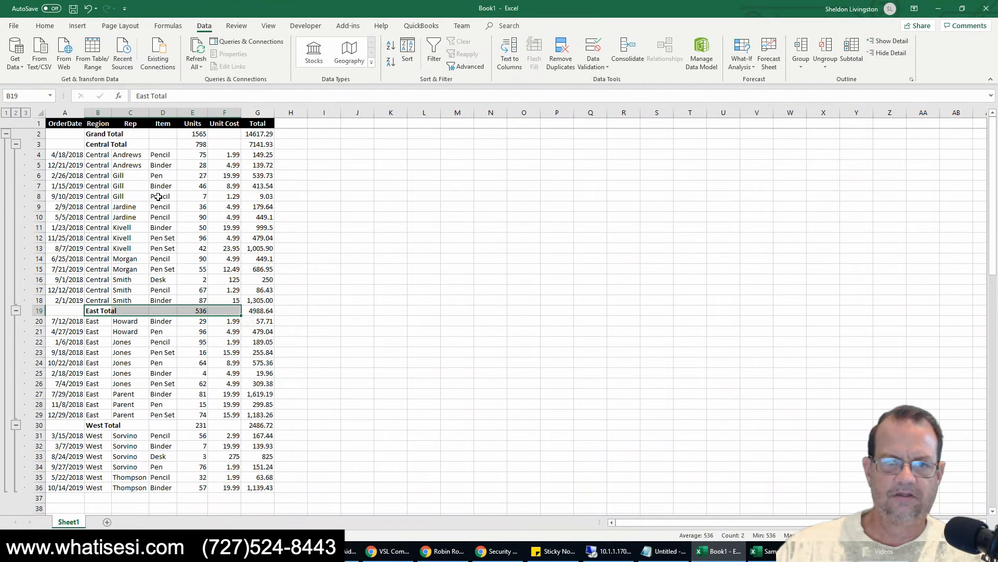
pyautogui.click(853, 50)
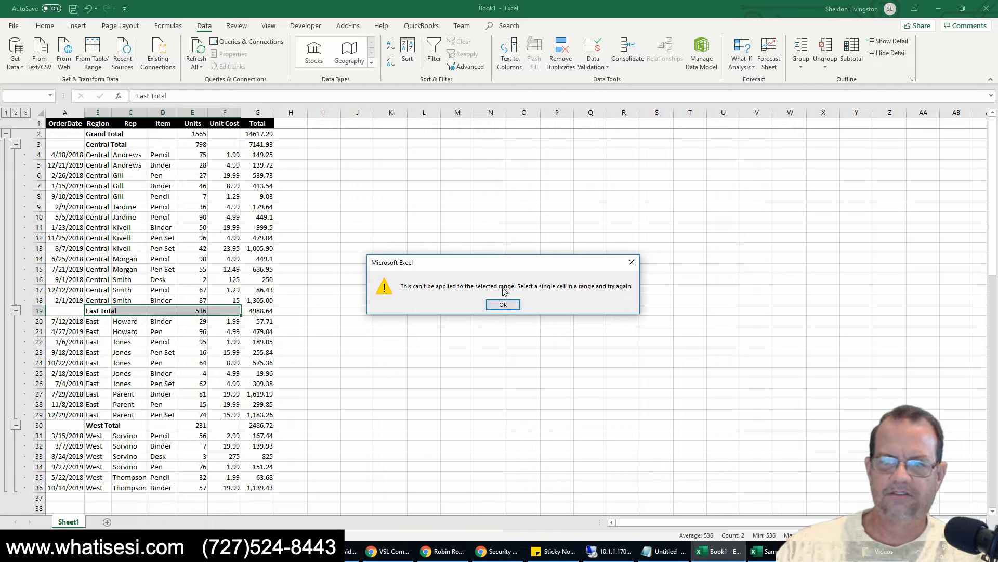
pyautogui.click(503, 304)
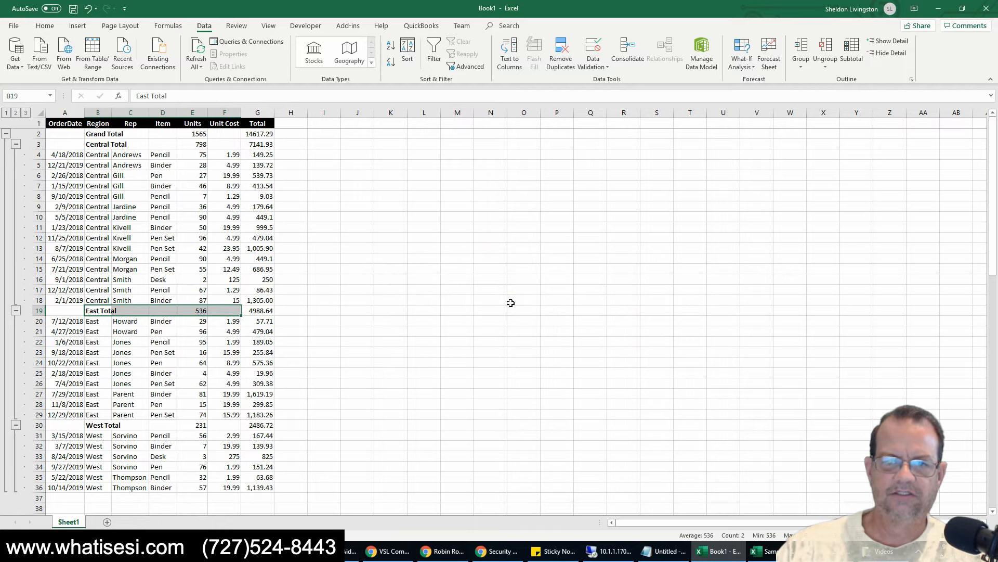
# Reapply the Region subtotals with the summary below data option turned on, starting from a single cell in the data
pyautogui.click(129, 224)
pyautogui.click(96, 250)
pyautogui.click(92, 207)
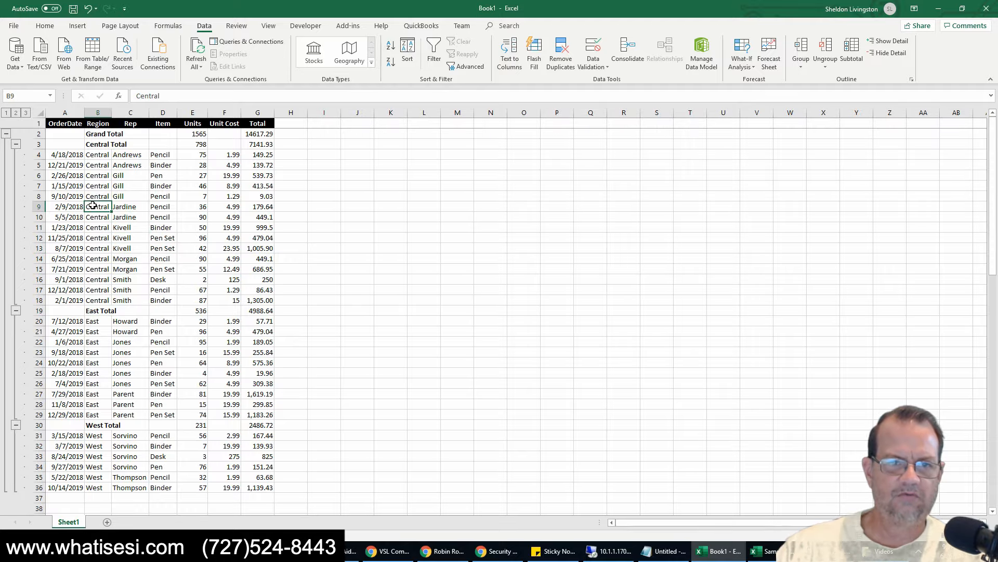
pyautogui.click(851, 52)
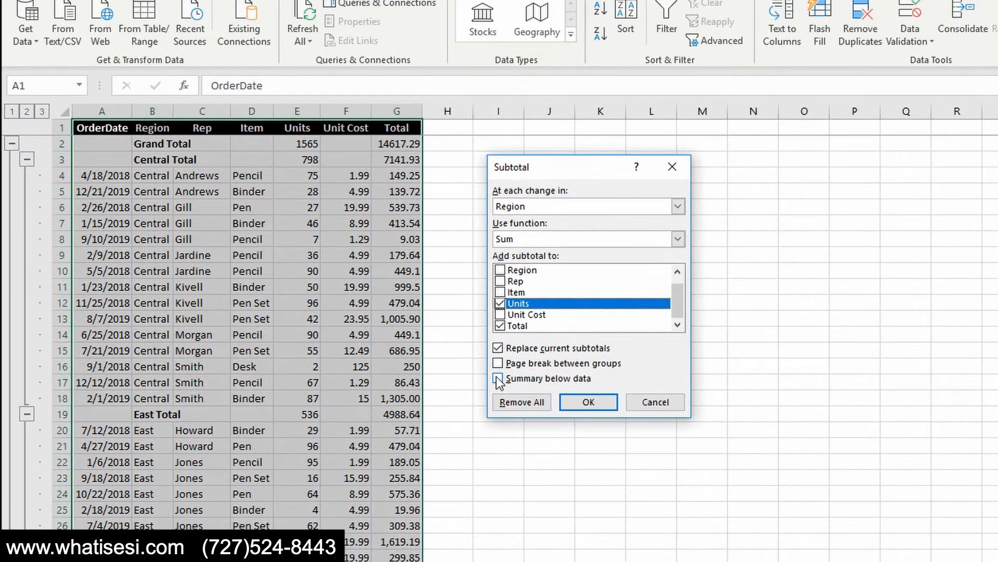
pyautogui.click(388, 320)
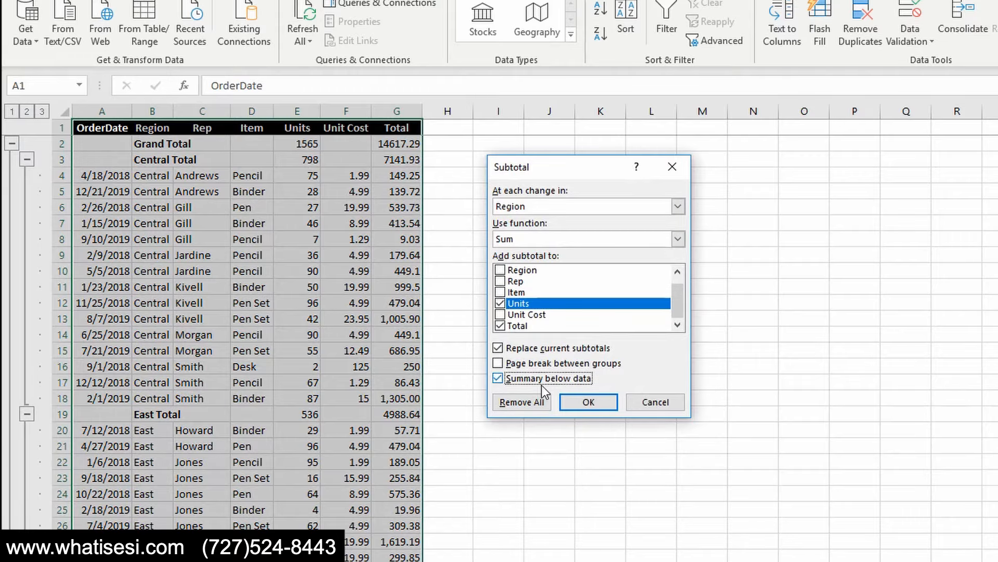
pyautogui.click(588, 403)
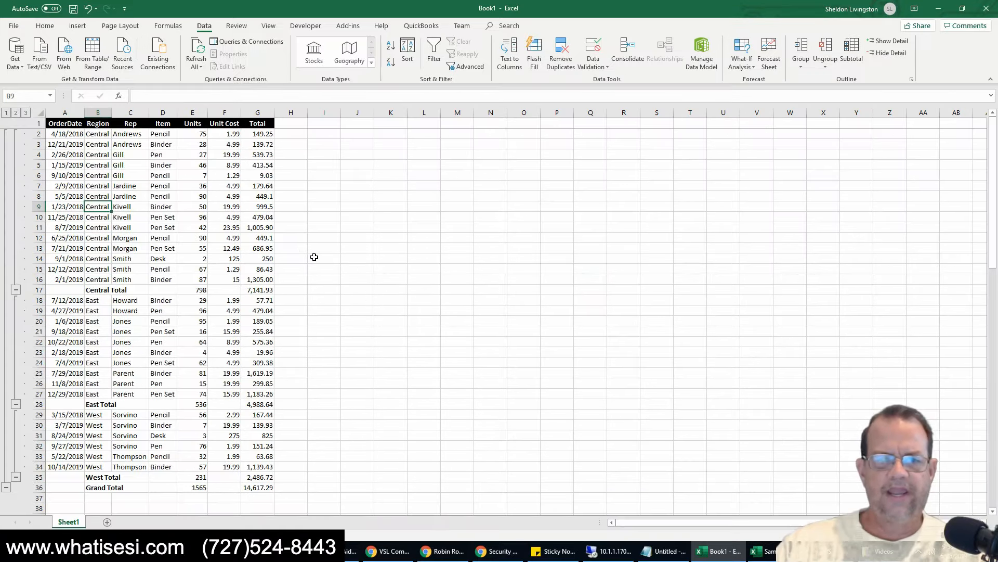
# Check the Units, Total and Unit Cost cells in the Central Total row for subtotal formulas
pyautogui.click(195, 291)
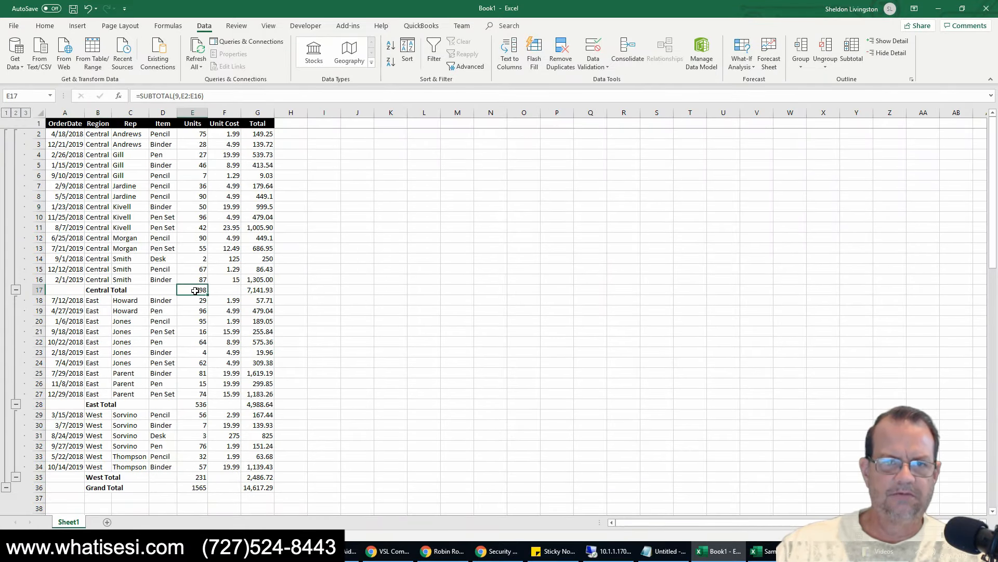
pyautogui.click(261, 290)
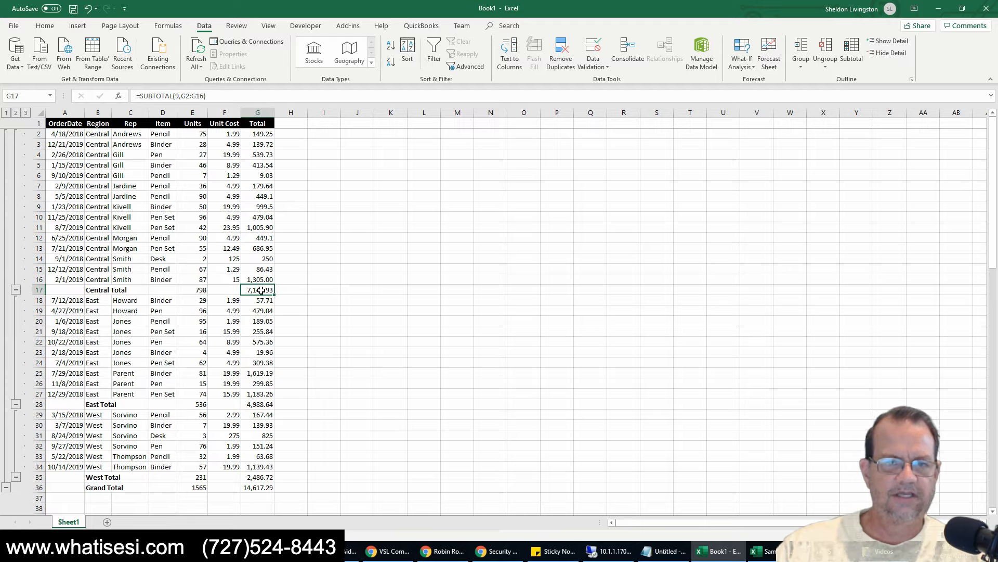
pyautogui.click(230, 290)
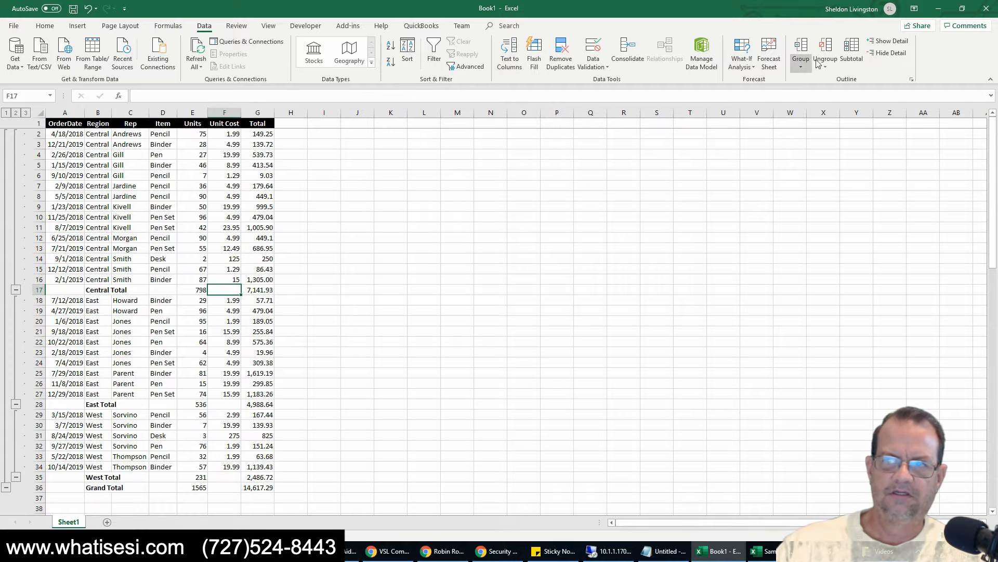
# Add a second set of Region subtotals that averages only Unit Cost, with replacing of current subtotals turned off
pyautogui.click(852, 49)
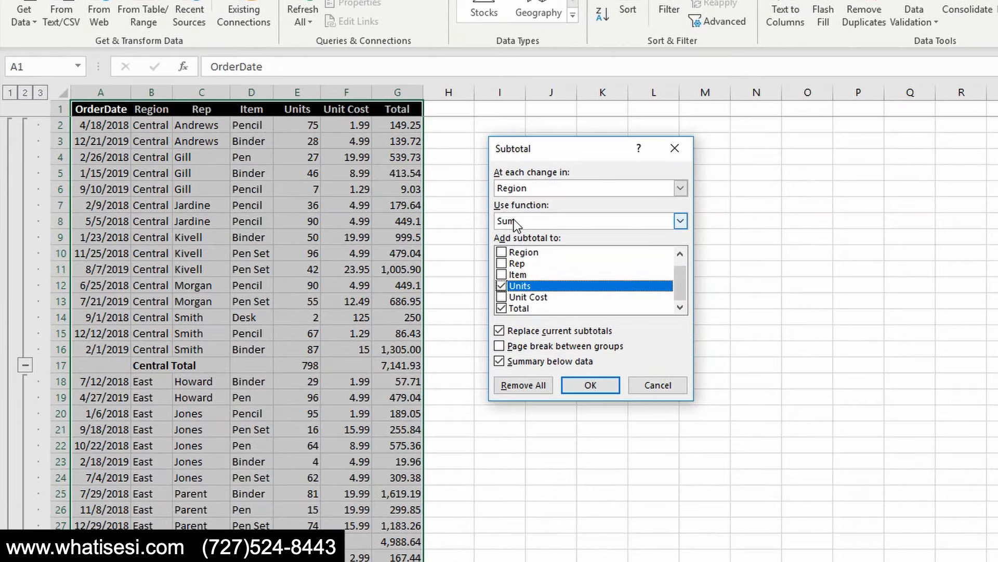
pyautogui.click(514, 219)
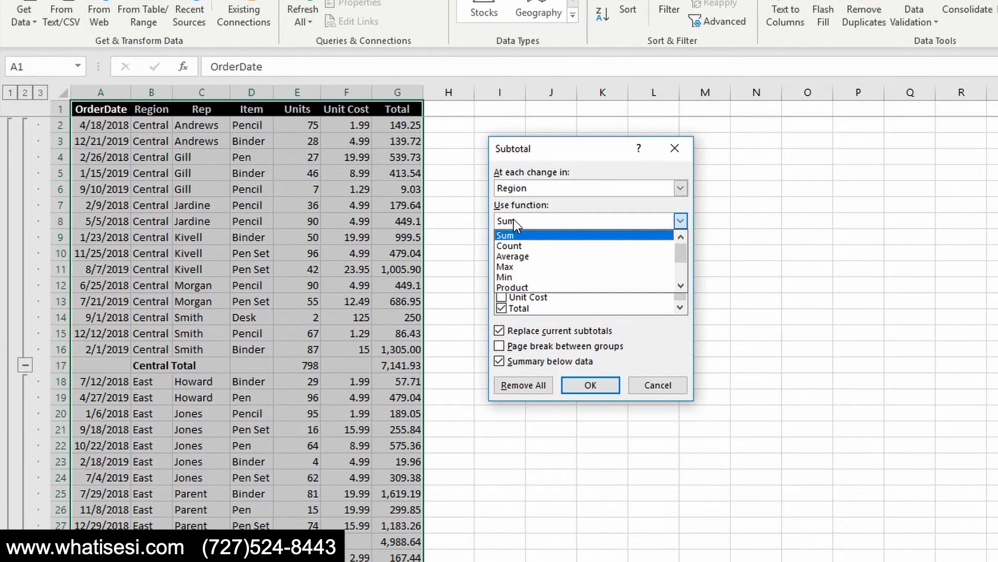
pyautogui.click(516, 258)
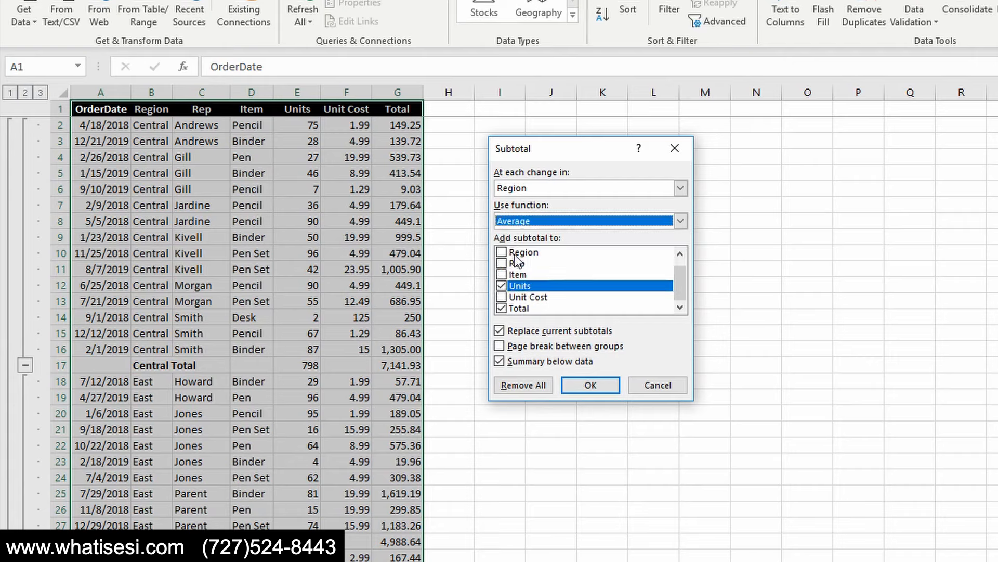
pyautogui.click(501, 286)
pyautogui.click(501, 297)
pyautogui.click(501, 308)
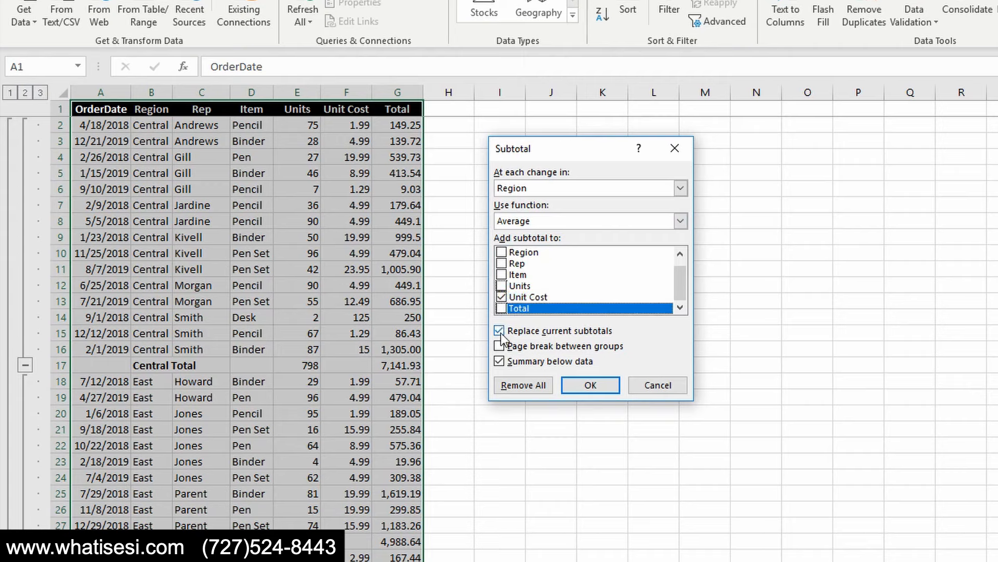
pyautogui.click(572, 333)
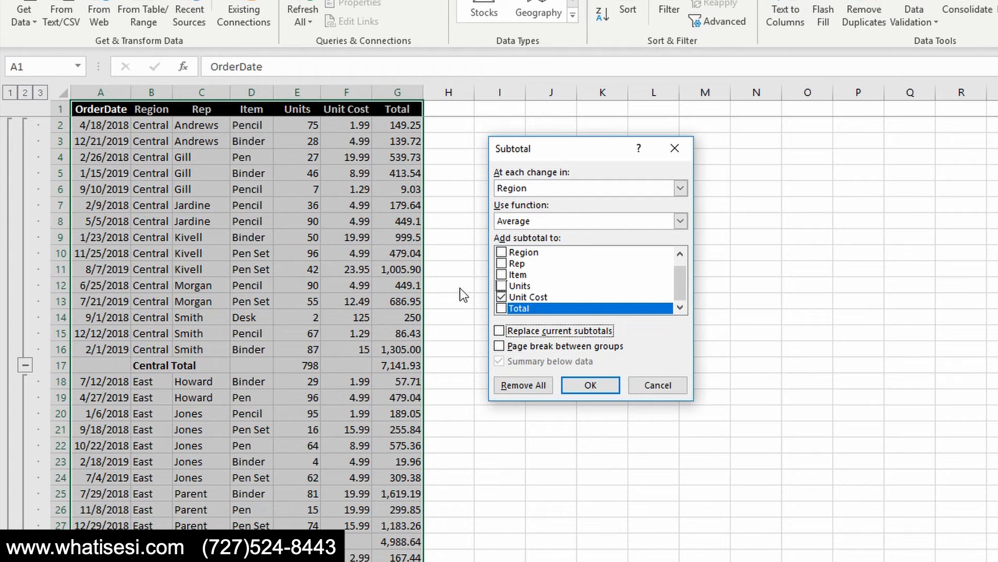
pyautogui.click(582, 388)
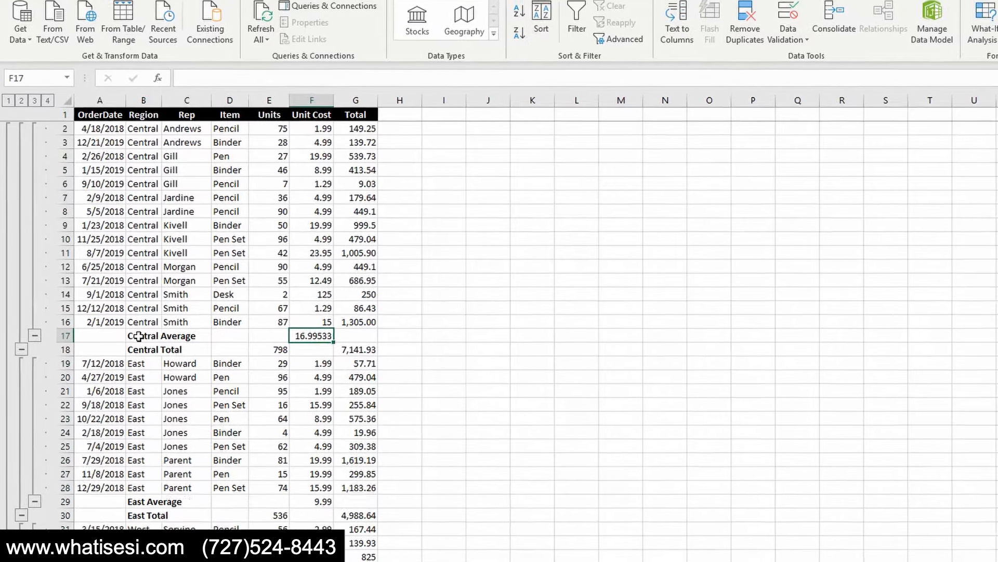
# Inspect the Central, East and West Average rows and the Unit Cost averages for Central and East
pyautogui.click(159, 364)
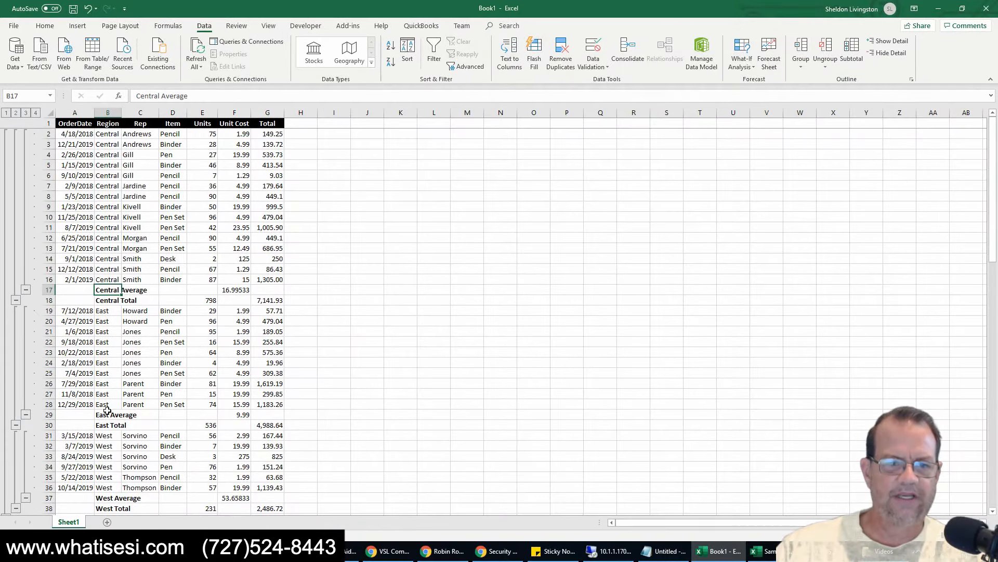
pyautogui.click(112, 449)
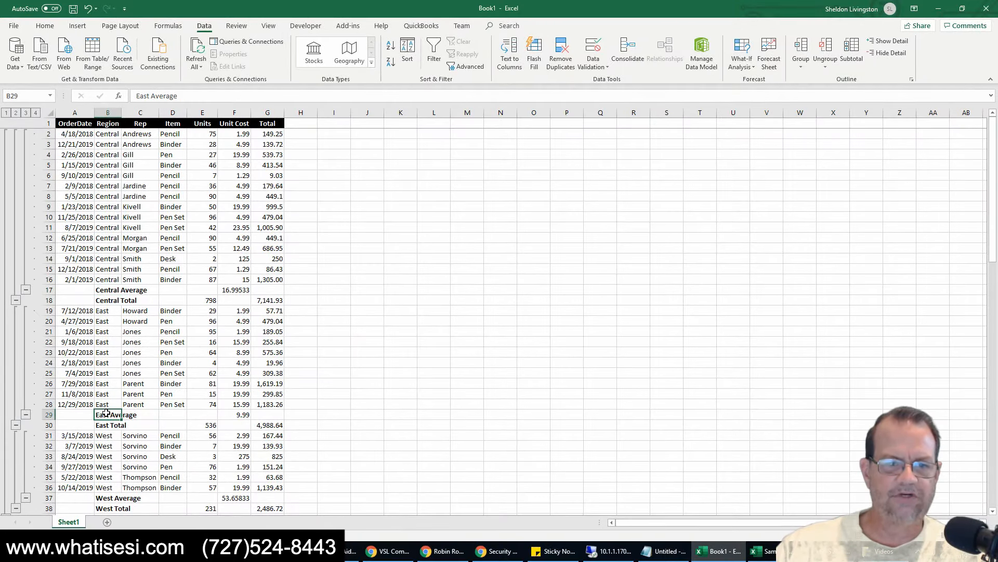
pyautogui.click(108, 499)
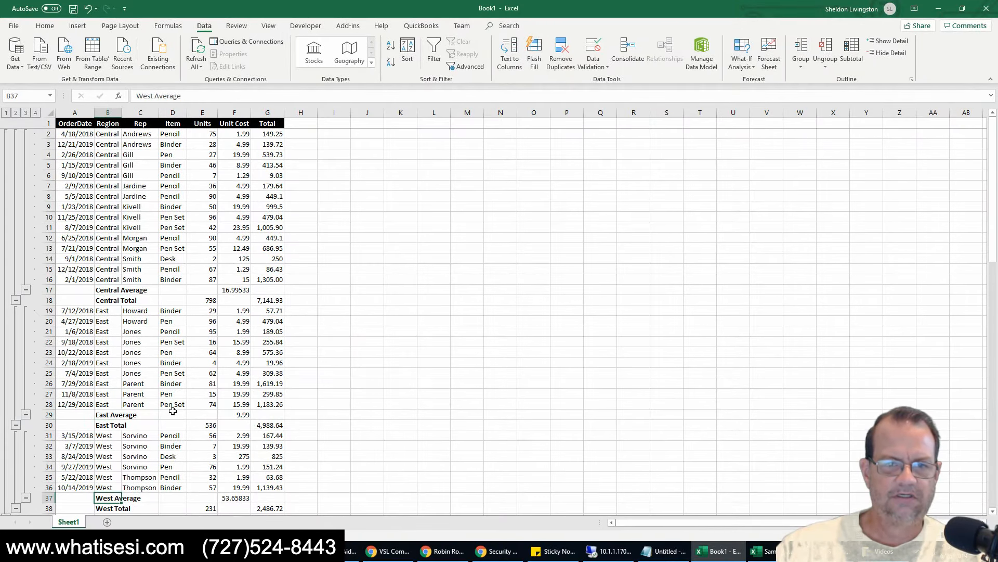
pyautogui.click(242, 291)
pyautogui.click(245, 415)
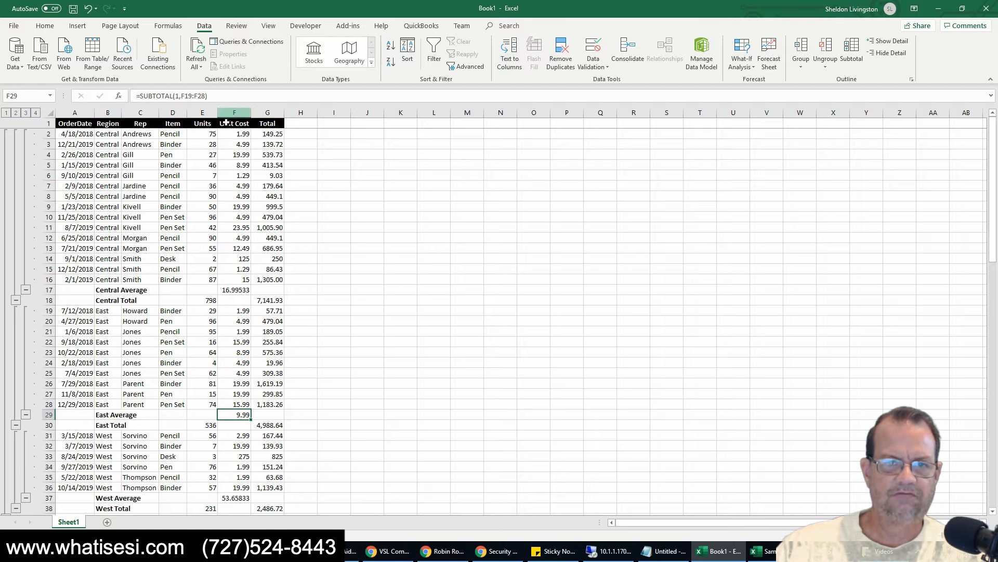
# Examine the Grand Average and Grand Total rows at the end of the data
pyautogui.scroll(-2, 194, 332)
pyautogui.scroll(-1, 194, 332)
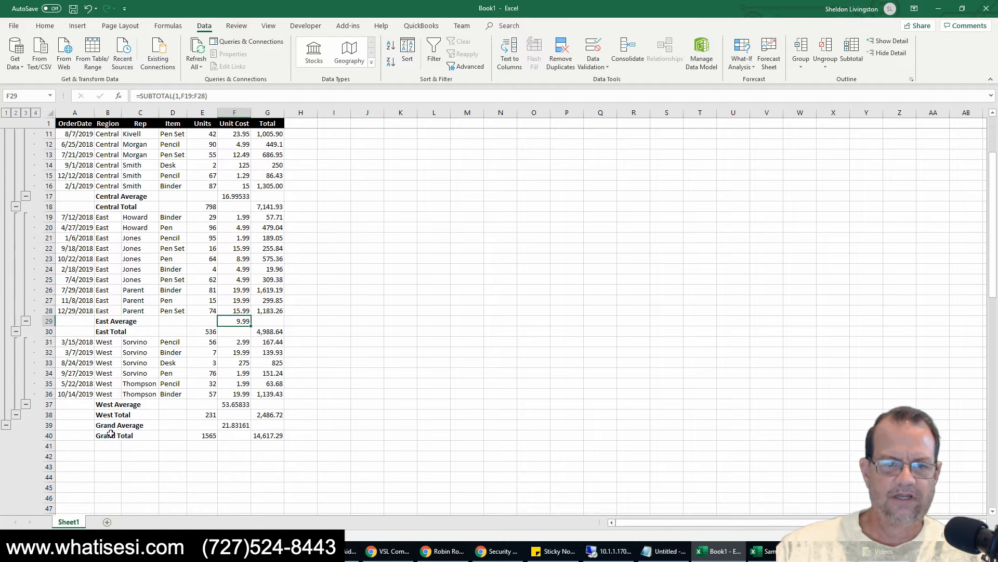
pyautogui.moveTo(110, 427); pyautogui.dragTo(237, 425)
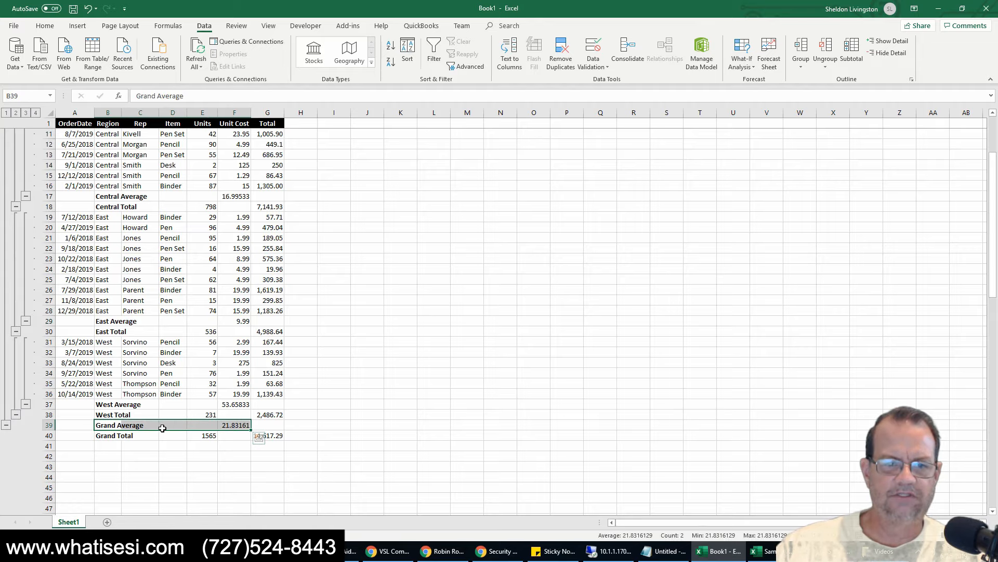
pyautogui.moveTo(121, 435); pyautogui.dragTo(280, 435)
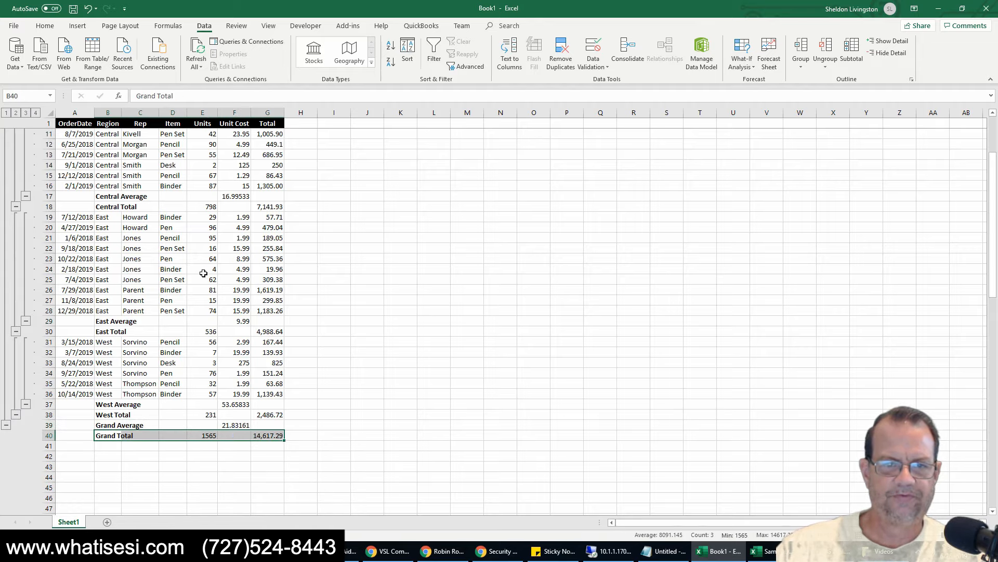
pyautogui.scroll(3, 174, 260)
pyautogui.click(154, 220)
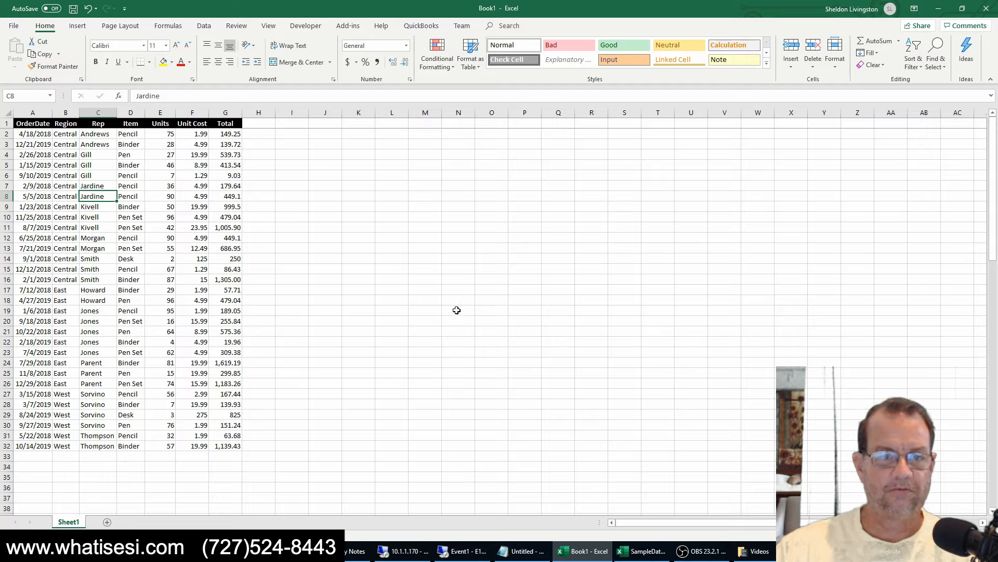
# Insert a blank row above the first East record and another above the first West record
pyautogui.click(7, 290)
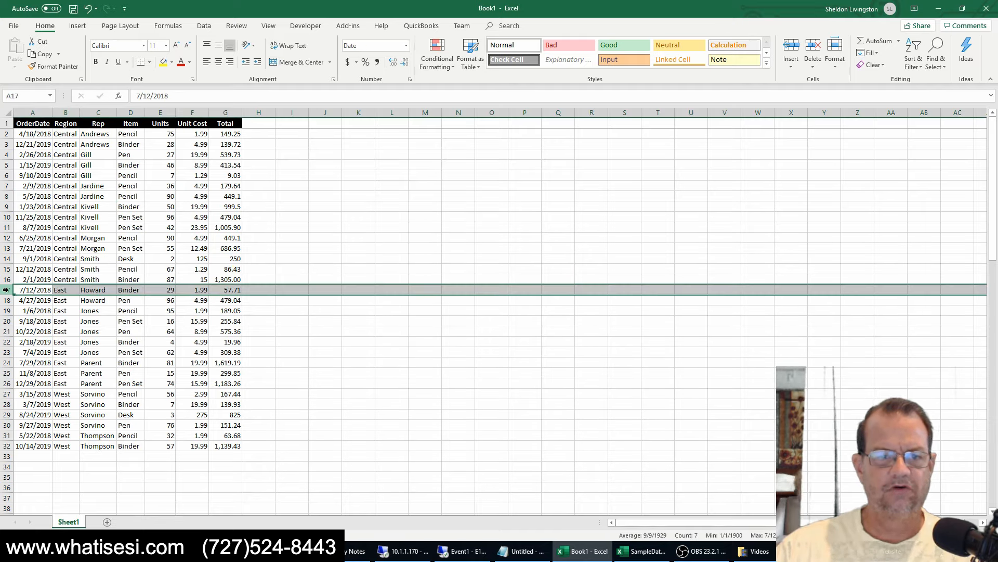
pyautogui.rightClick(7, 290)
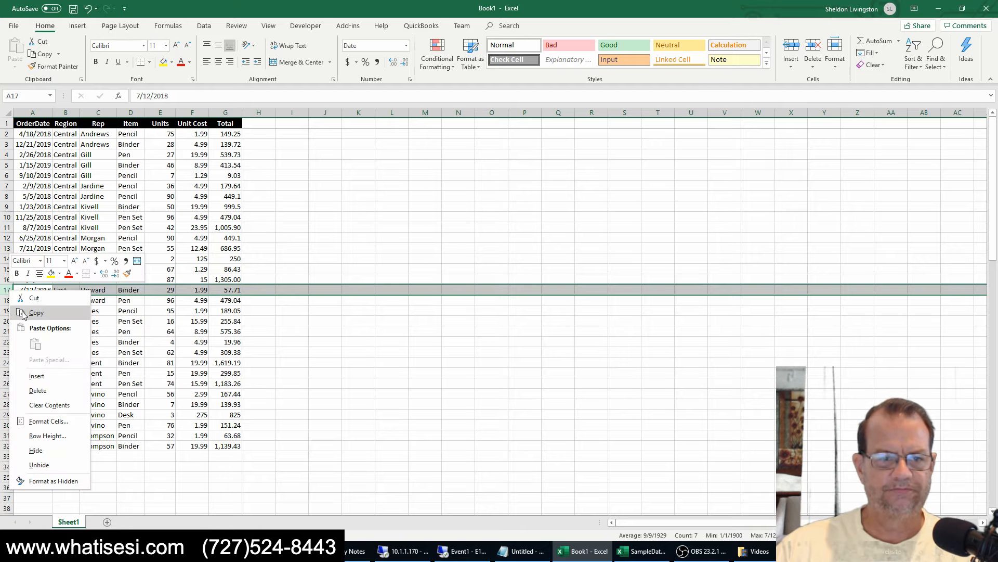
pyautogui.click(40, 376)
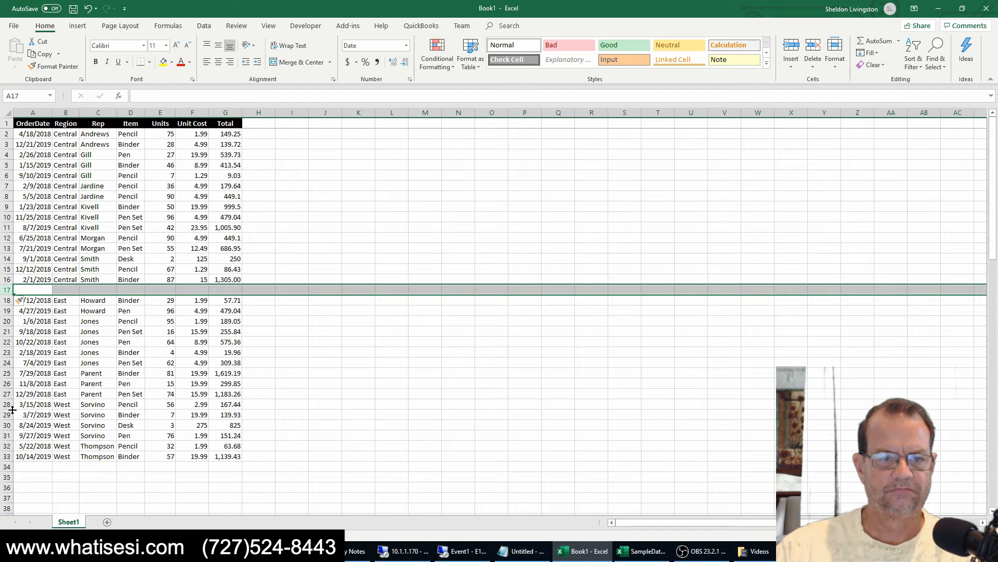
pyautogui.click(10, 405)
pyautogui.rightClick(11, 405)
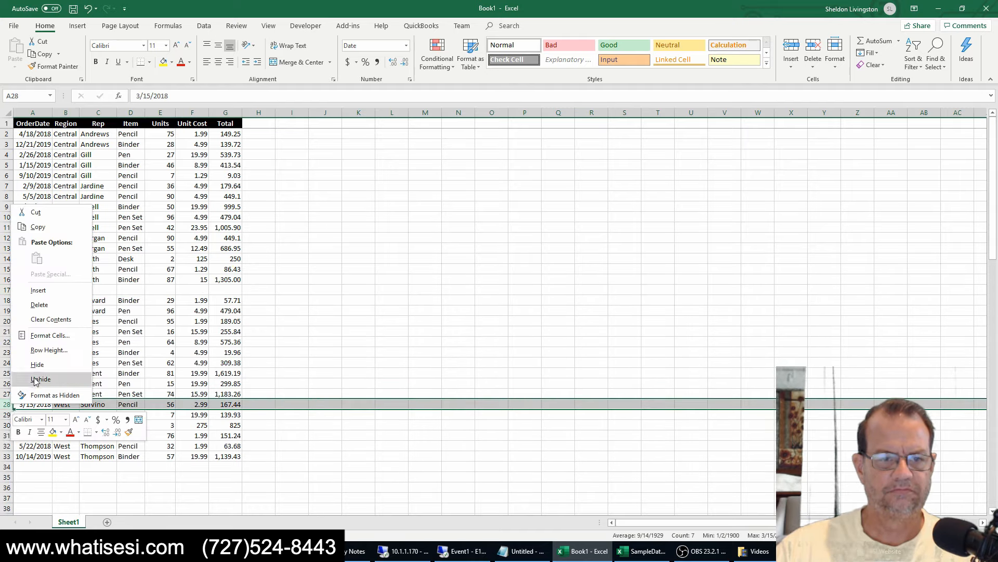
pyautogui.click(45, 295)
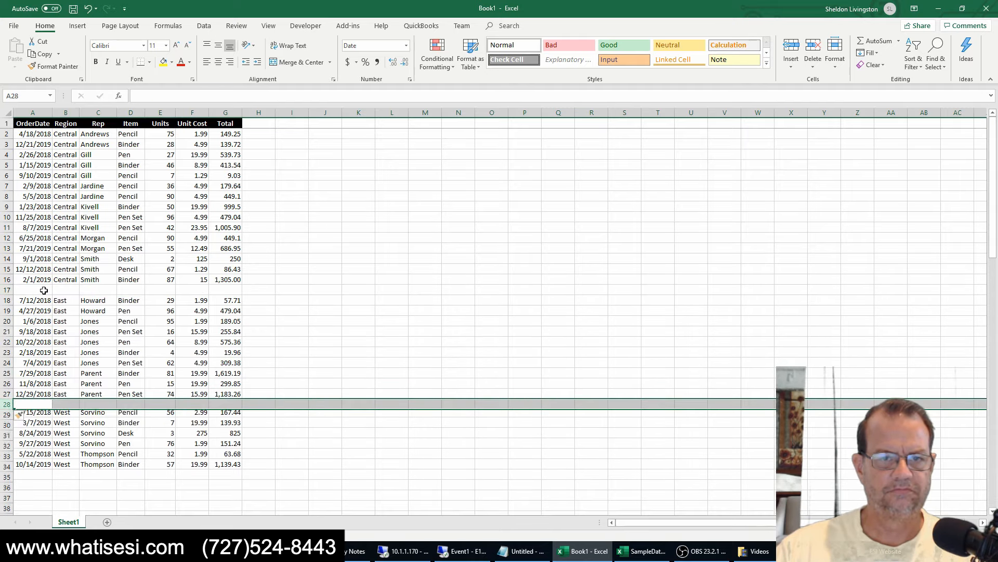
# Use AutoSum in cell E17 to total the Central region's Units (E2:E16)
pyautogui.click(164, 288)
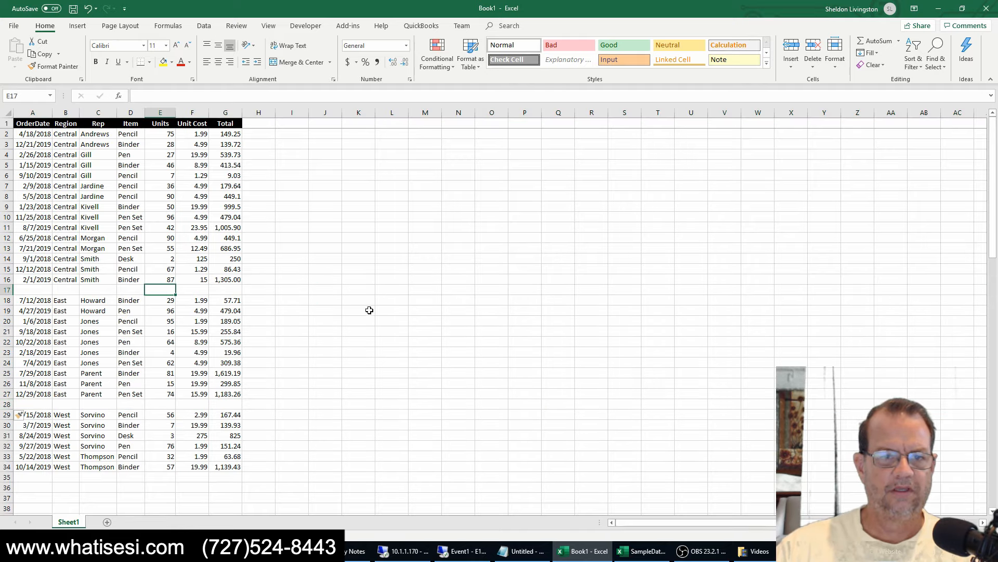
pyautogui.click(866, 42)
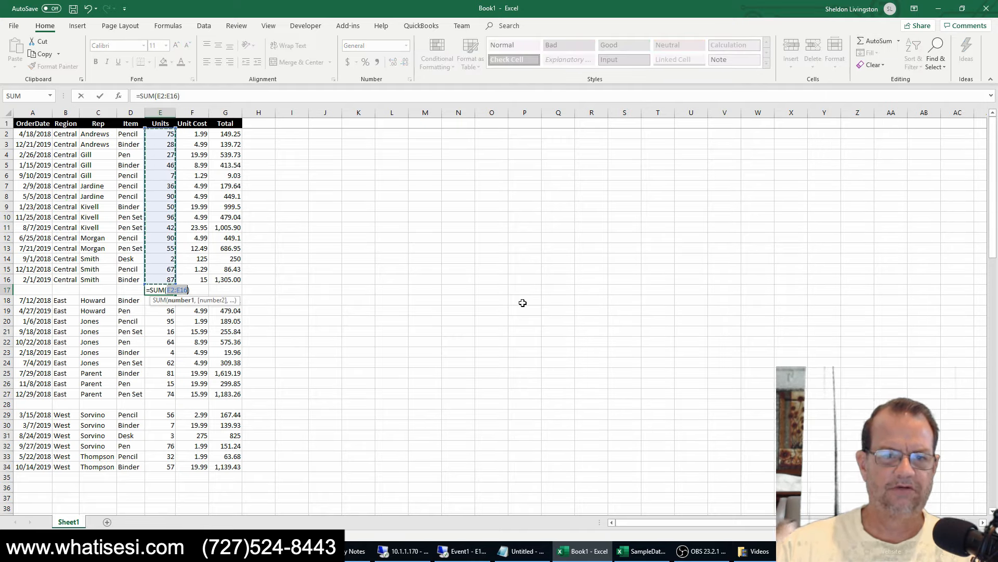
pyautogui.press('Return')
# Use AutoSum in cell E28 to total the East region's Units (E18:E27)
pyautogui.press('Down')
pyautogui.press('Down')
pyautogui.press('Down')
pyautogui.press('Down')
pyautogui.press('Down')
pyautogui.press('Down')
pyautogui.press('Down')
pyautogui.press('Down')
pyautogui.press('Down')
pyautogui.press('Down')
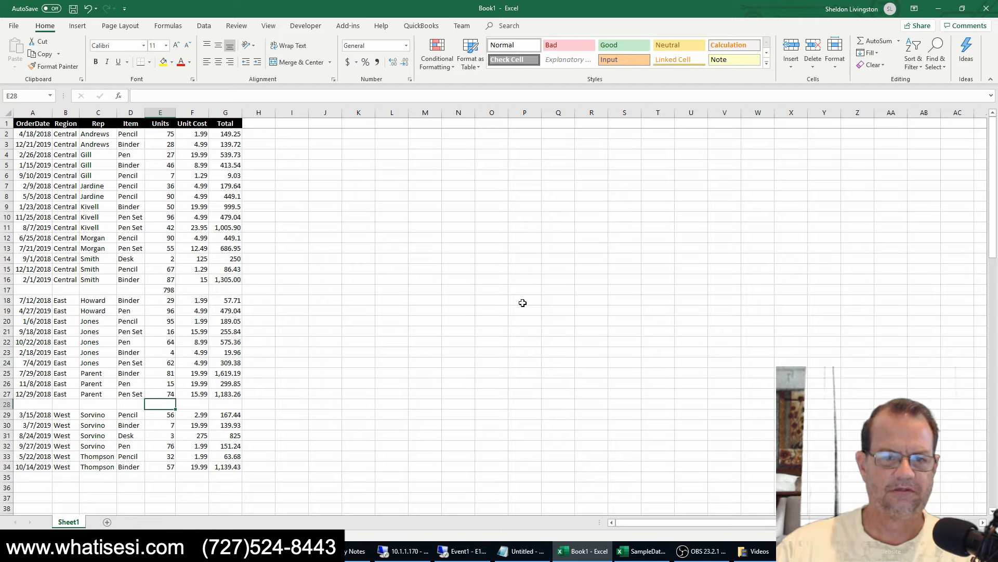
pyautogui.click(872, 44)
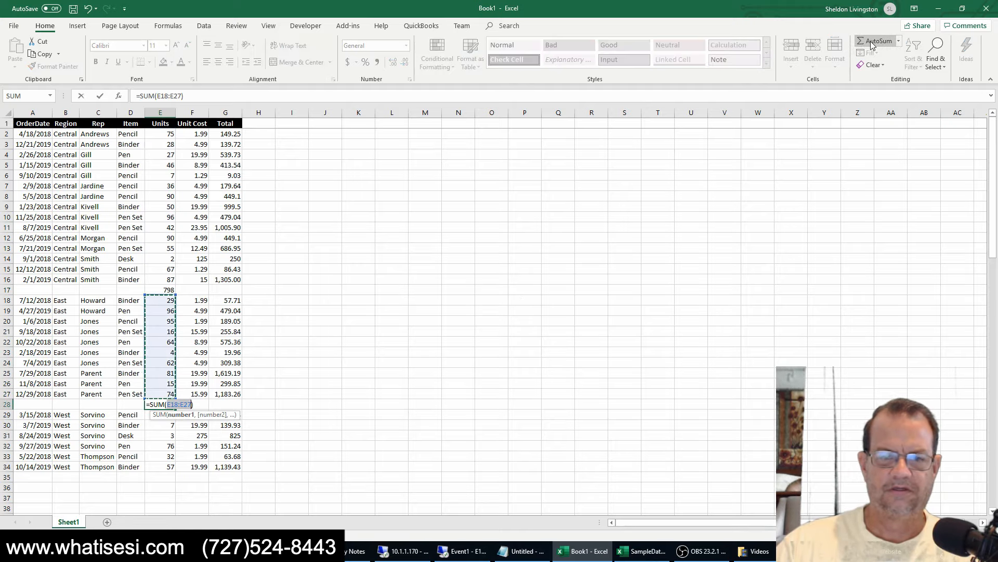
pyautogui.press('Return')
# Use AutoSum in cell E35 to total the West region's Units (E29:E34)
pyautogui.press('Down')
pyautogui.press('Down')
pyautogui.press('Down')
pyautogui.press('Down')
pyautogui.press('Down')
pyautogui.press('Down')
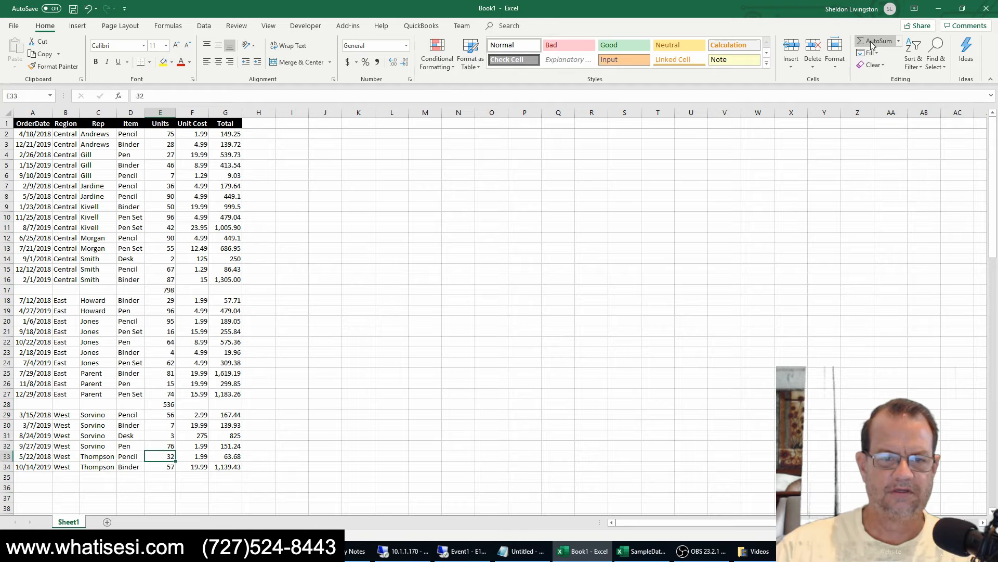
pyautogui.click(872, 44)
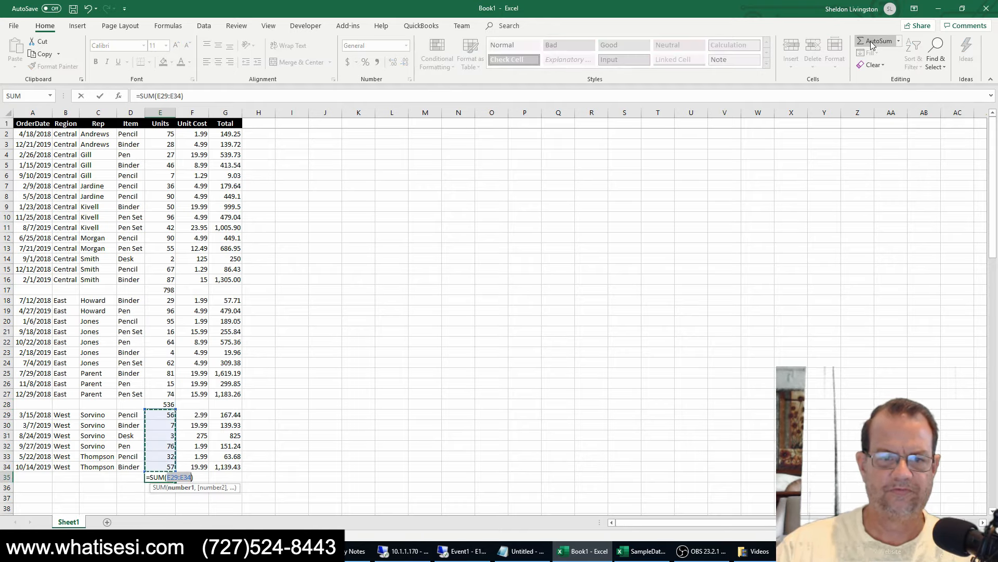
pyautogui.press('Return')
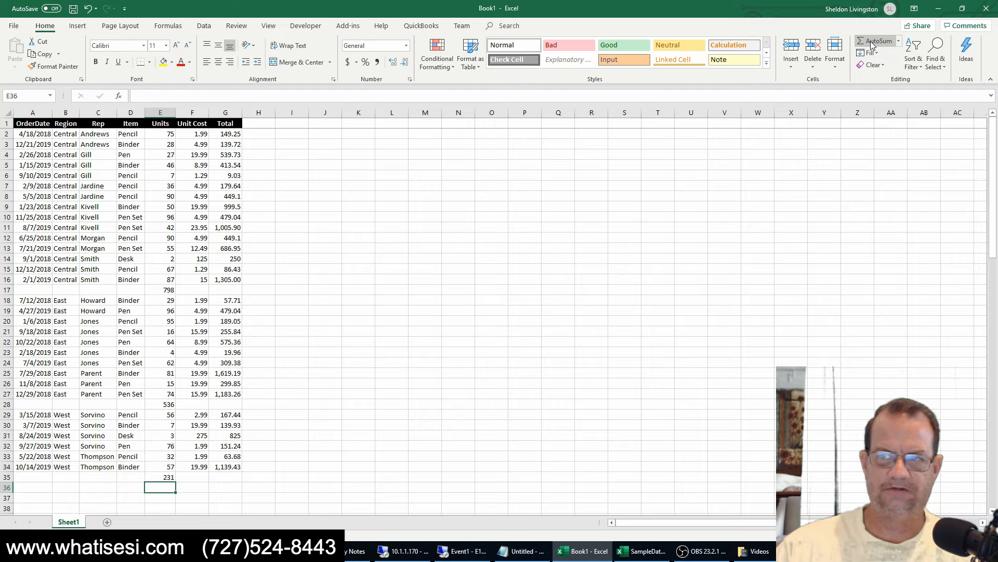
# Use AutoSum in cell E36 to add the three region totals (E35, E28 and E17), and review its formula
pyautogui.click(871, 43)
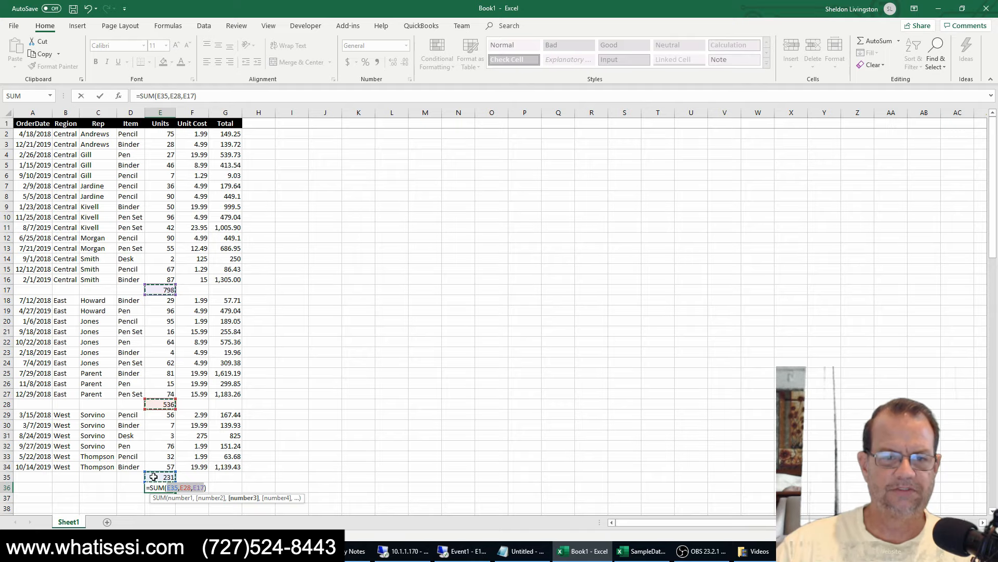
pyautogui.press('Return')
pyautogui.press('Up')
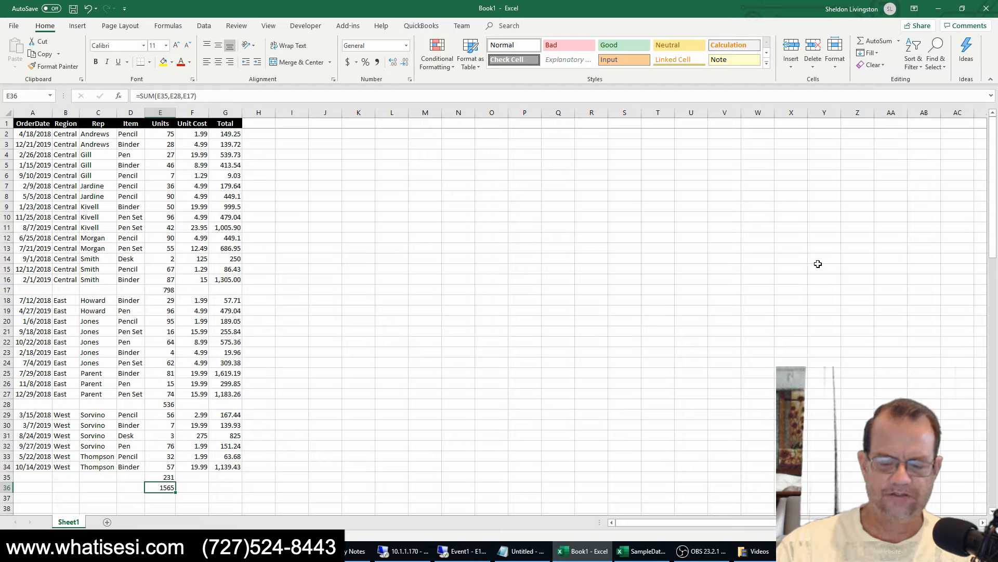
# Replace the grand total in cell E36 with a SUM formula covering the whole Units range E2:E35, including the region totals
pyautogui.write('=')
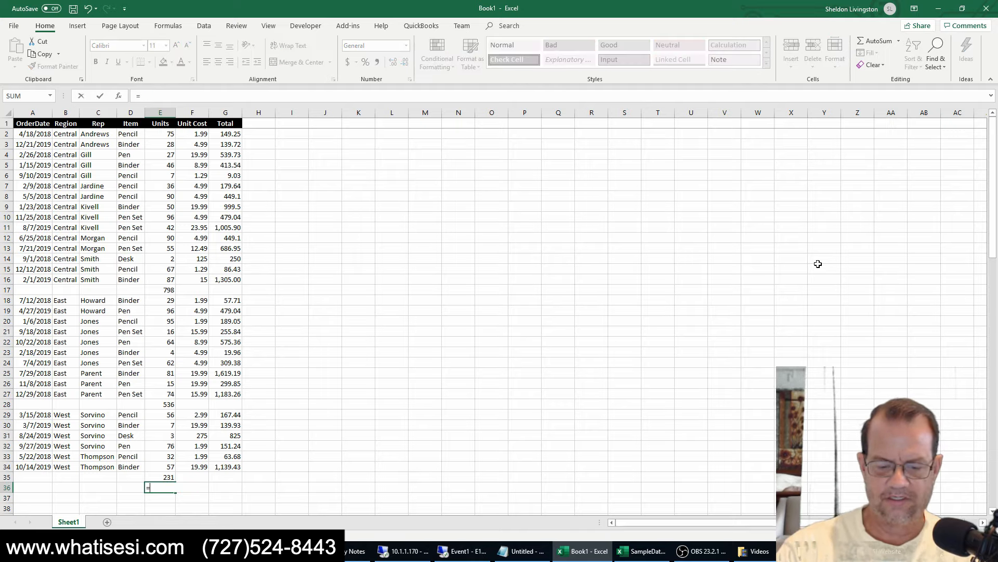
pyautogui.write('sum')
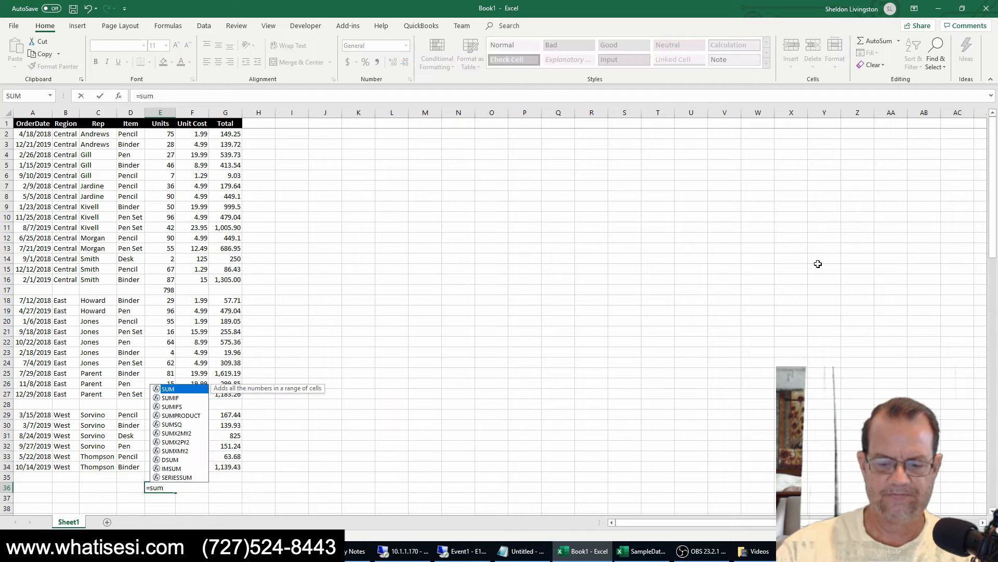
pyautogui.write('(')
pyautogui.press('Up')
pyautogui.hotkey('shift', 'Up')
pyautogui.hotkey('shift', 'Up')
pyautogui.hotkey('shift', 'Up')
pyautogui.hotkey('shift', 'Up')
pyautogui.hotkey('shift', 'Up')
pyautogui.hotkey('shift', 'Up')
pyautogui.hotkey('shift', 'Up')
pyautogui.hotkey('shift', 'Up')
pyautogui.hotkey('shift', 'Up')
pyautogui.hotkey('shift', 'Up')
pyautogui.hotkey('shift', 'Up')
pyautogui.hotkey('shift', 'Up')
pyautogui.hotkey('shift', 'Up')
pyautogui.hotkey('shift', 'Up')
pyautogui.hotkey('shift', 'Up')
pyautogui.hotkey('shift', 'Up')
pyautogui.hotkey('shift', 'Up')
pyautogui.hotkey('shift', 'Up')
pyautogui.hotkey('shift', 'Up')
pyautogui.hotkey('shift', 'Up')
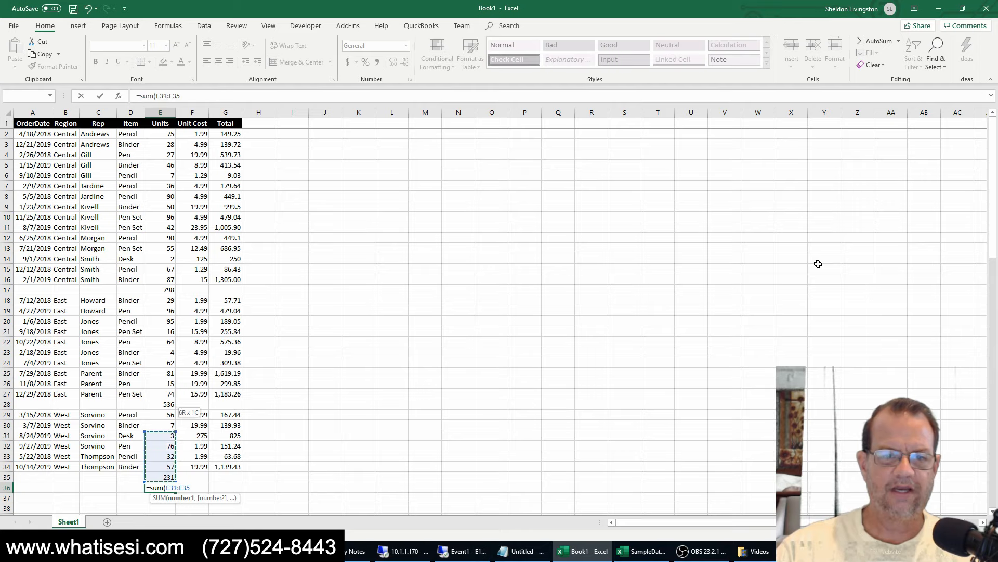
pyautogui.hotkey('shift', 'Up')
pyautogui.hotkey('shift', 'Up')
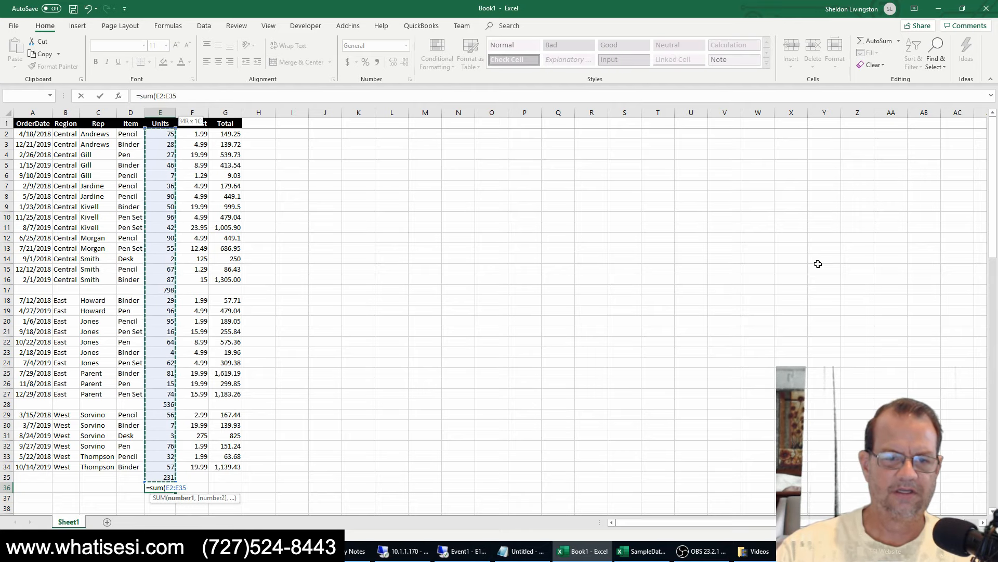
pyautogui.hotkey('ctrl', 'Return')
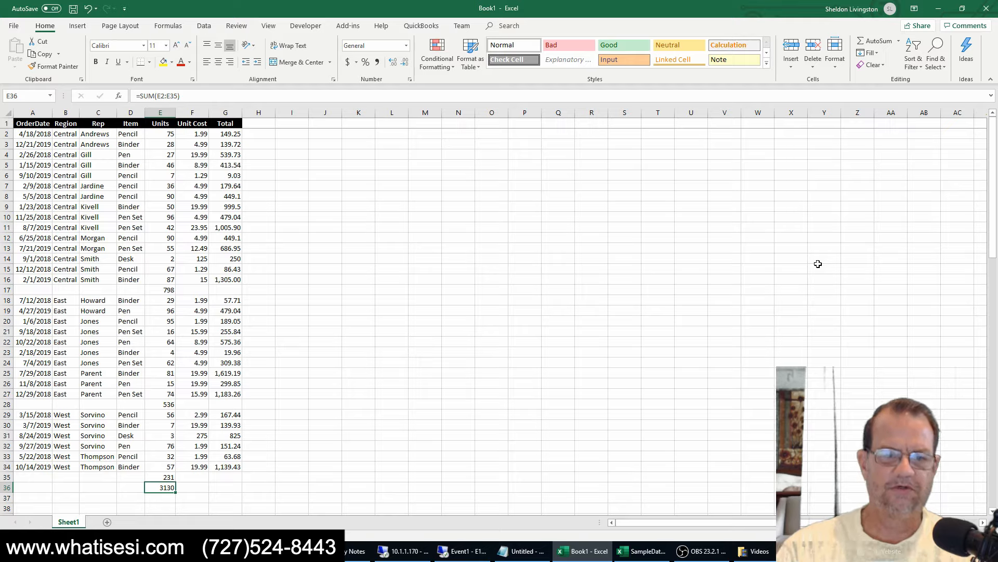
# Highlight the three region totals (E35, E28 and E17) together, followed by the Central region's Units in E2:E16, to compare what gets summed
pyautogui.press('Up')
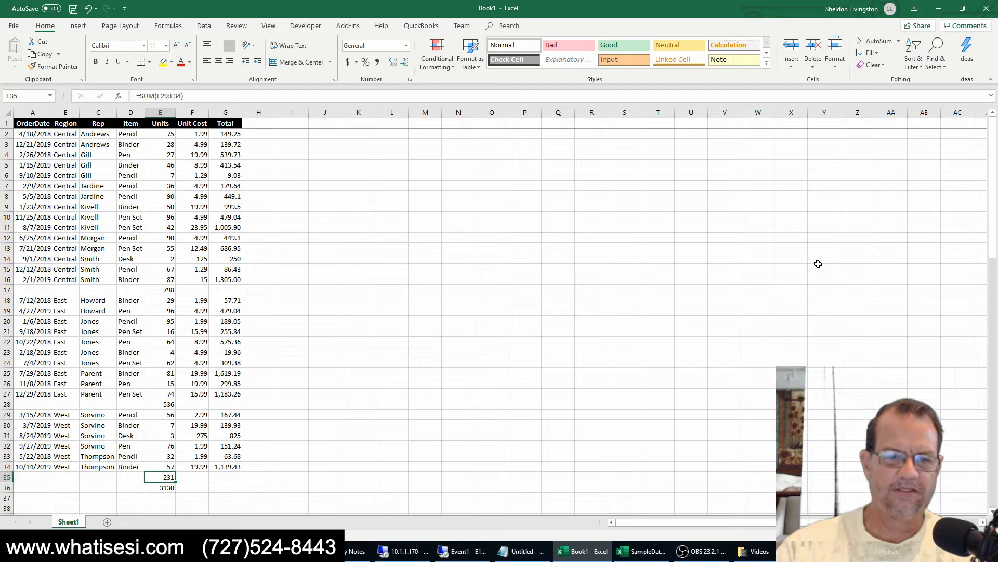
pyautogui.keyDown('ctrl'); pyautogui.click(167, 404); pyautogui.keyUp('ctrl')
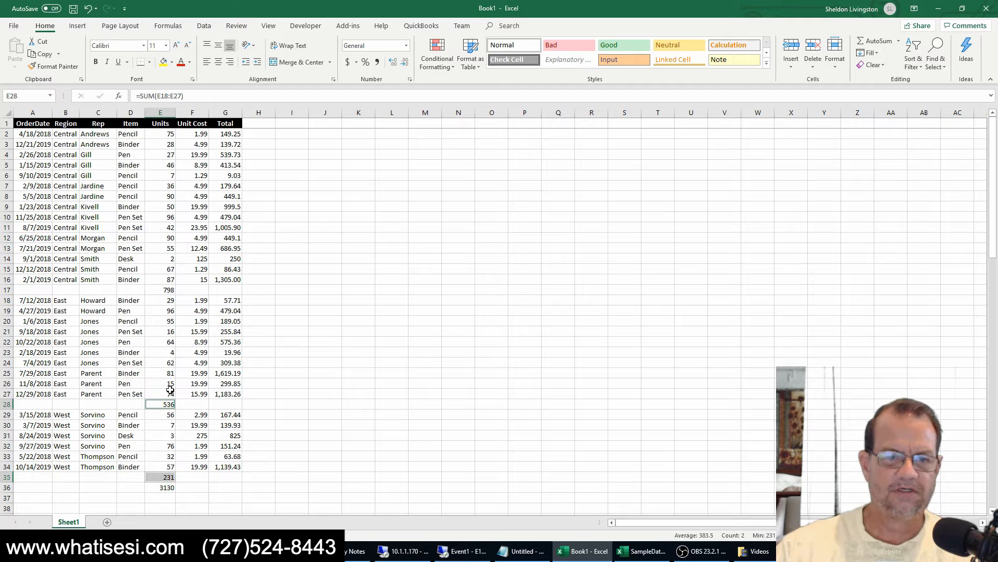
pyautogui.keyDown('ctrl'); pyautogui.click(173, 291); pyautogui.keyUp('ctrl')
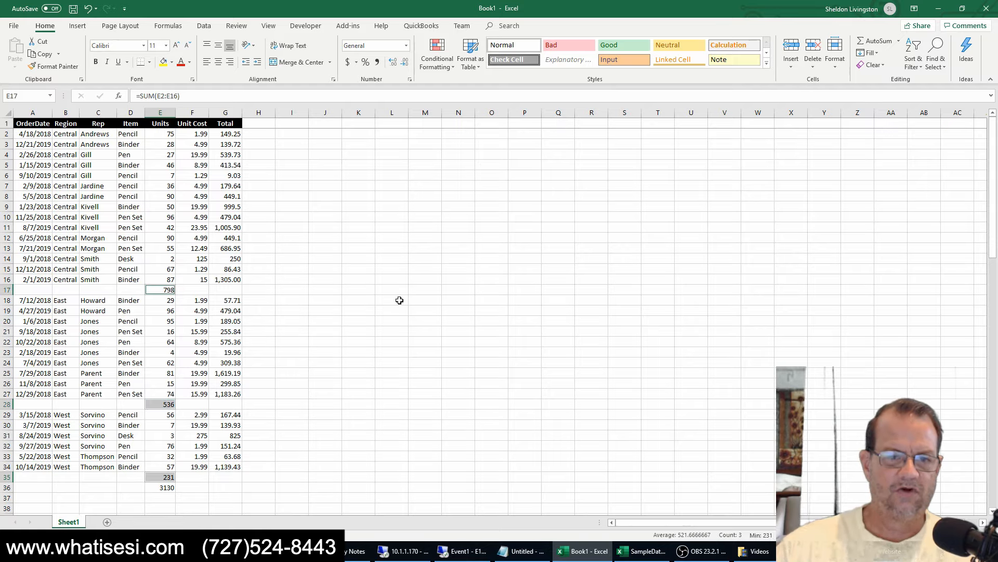
pyautogui.click(166, 132)
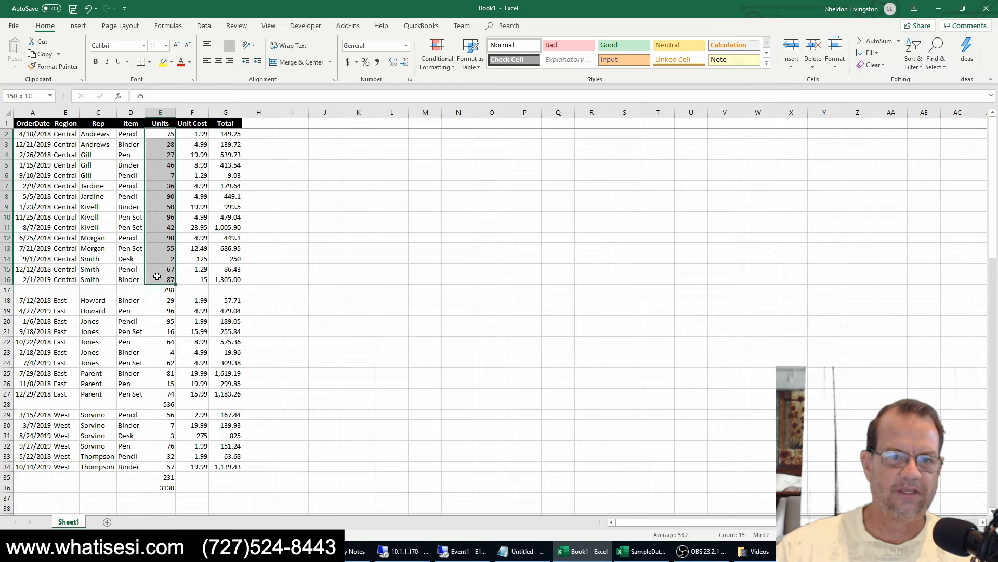